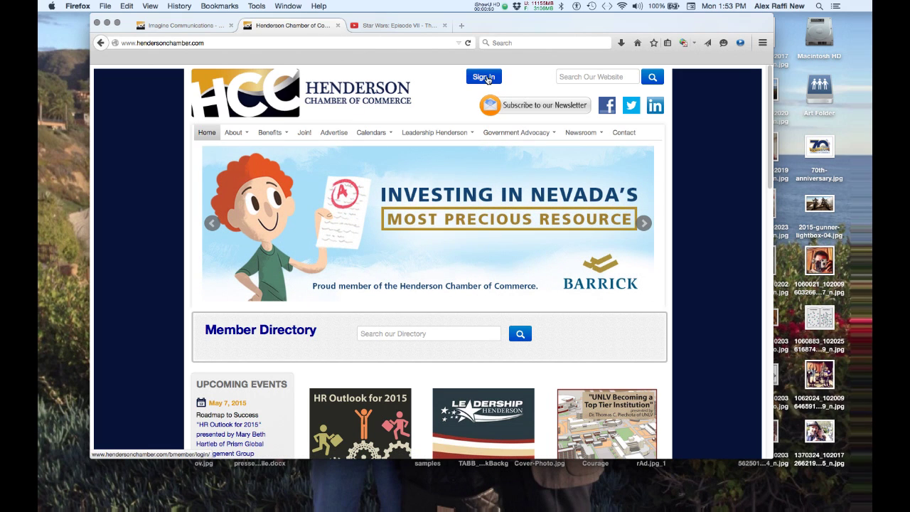
# - Open the member login page and check the prefilled username and password fields
pyautogui.click(487, 80)
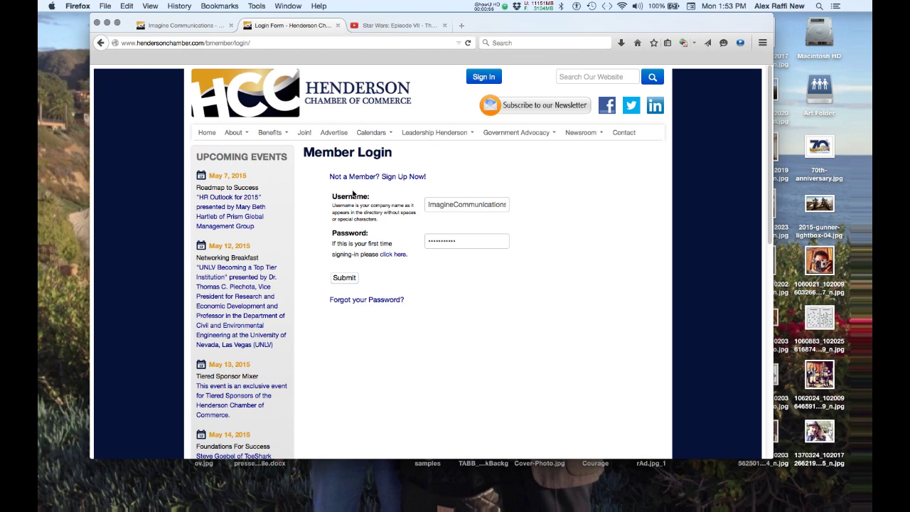
pyautogui.click(455, 204)
pyautogui.doubleClick(455, 205)
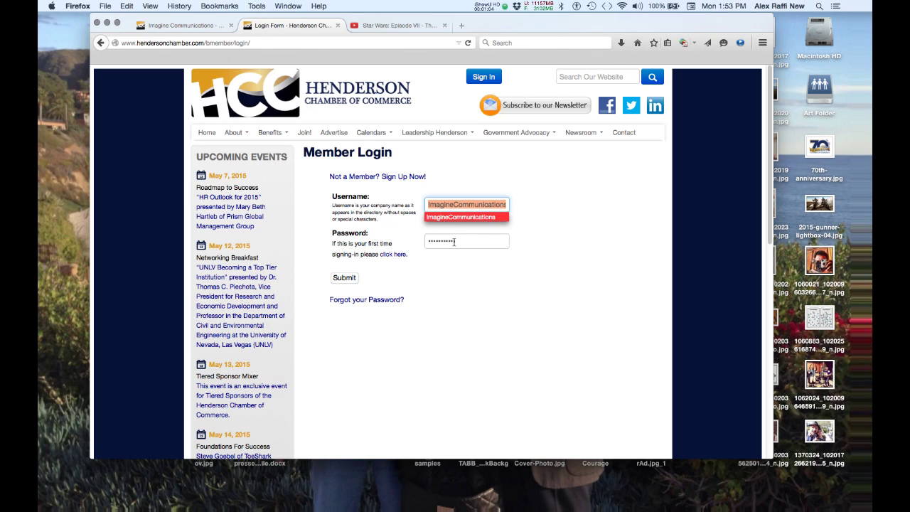
pyautogui.click(453, 244)
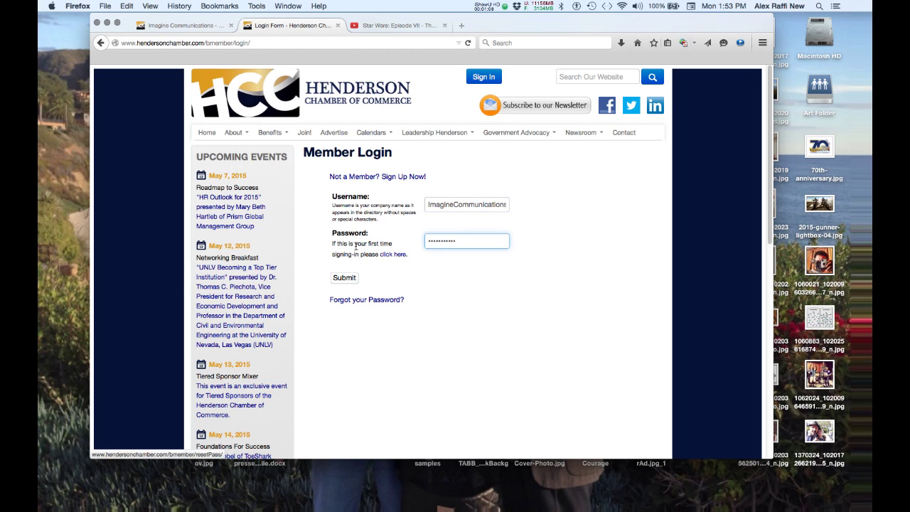
# - Open the password reset form, go to its email address field, and return to the member login page
pyautogui.click(362, 303)
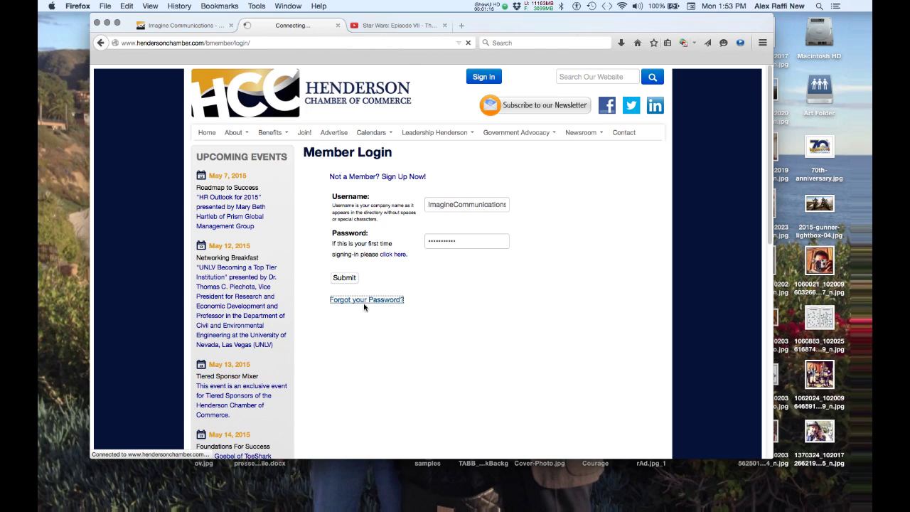
pyautogui.click(334, 216)
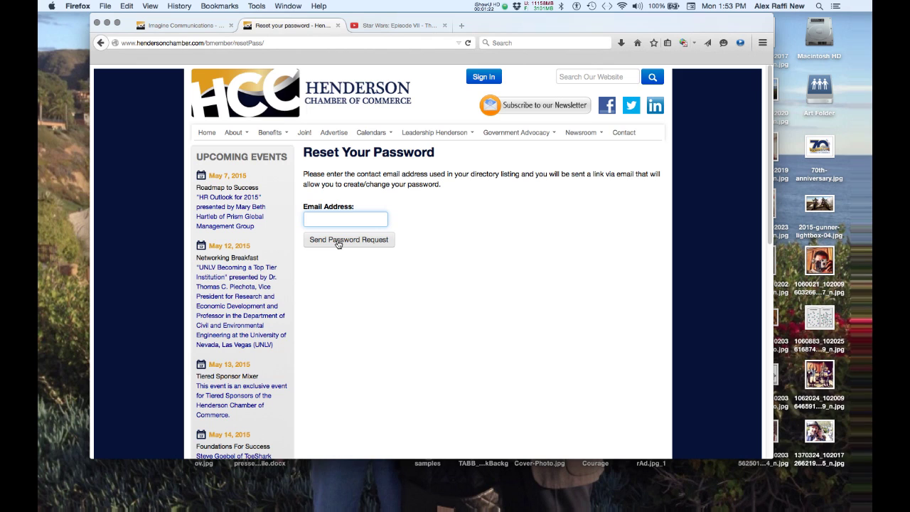
pyautogui.click(486, 81)
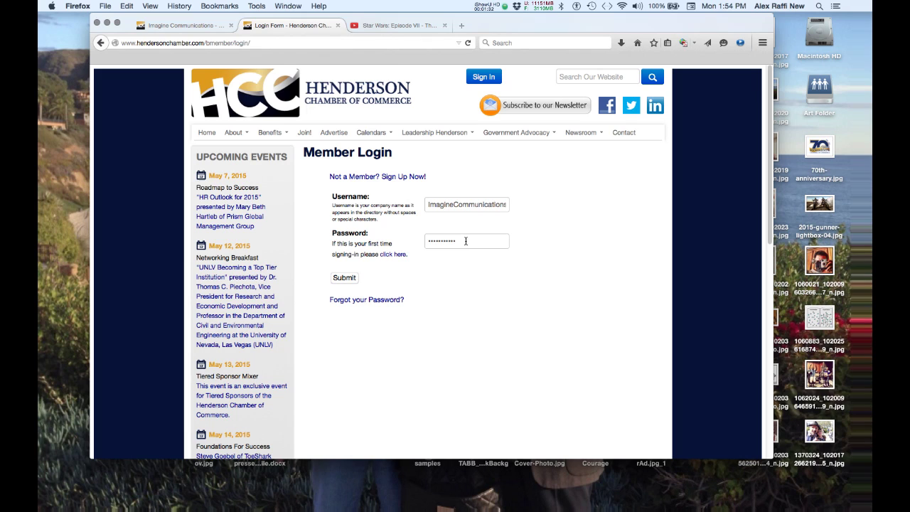
# - Sign in to the member account with the prefilled username and password
pyautogui.click(466, 241)
pyautogui.doubleClick(466, 241)
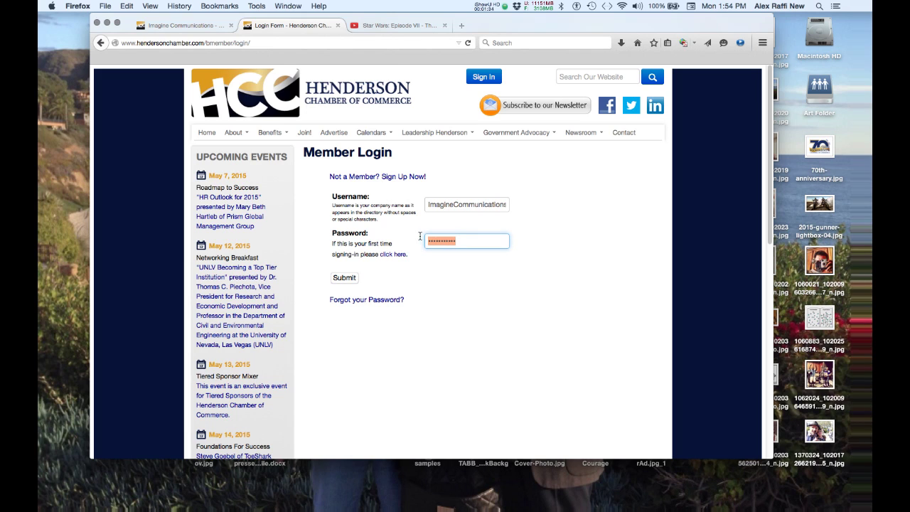
pyautogui.doubleClick(445, 205)
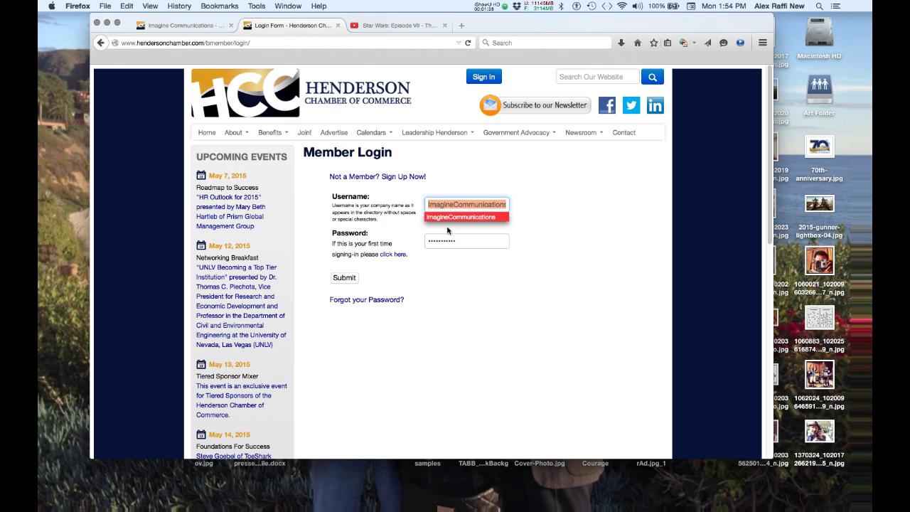
pyautogui.doubleClick(459, 245)
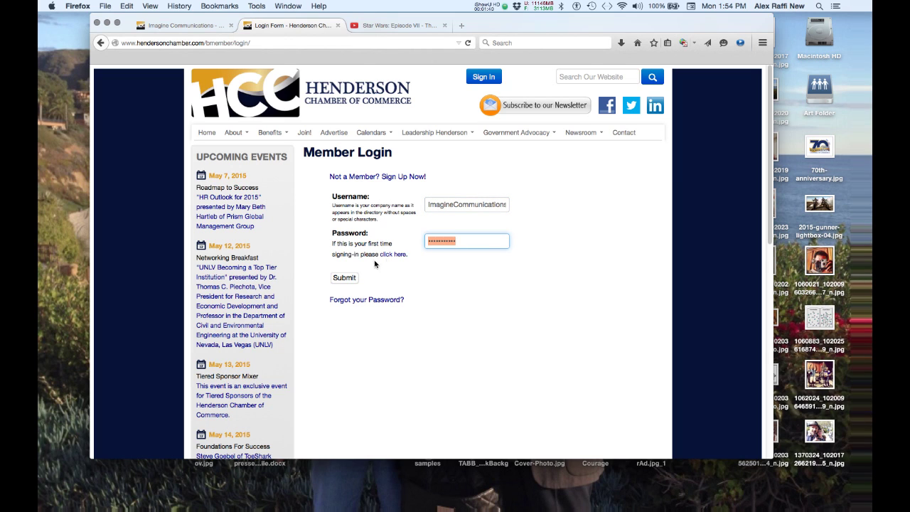
pyautogui.click(339, 281)
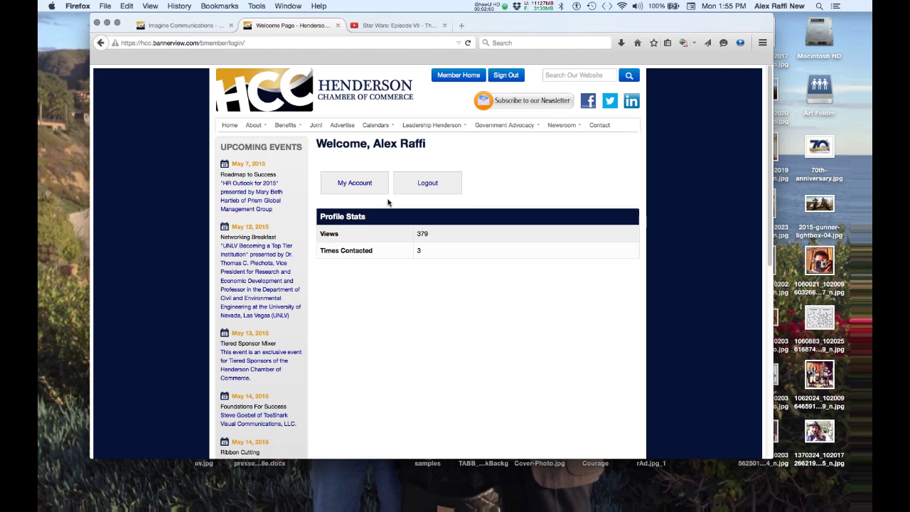
# - Open the My Account page and review the member profile from the primary contact down to the social media entries
pyautogui.click(353, 187)
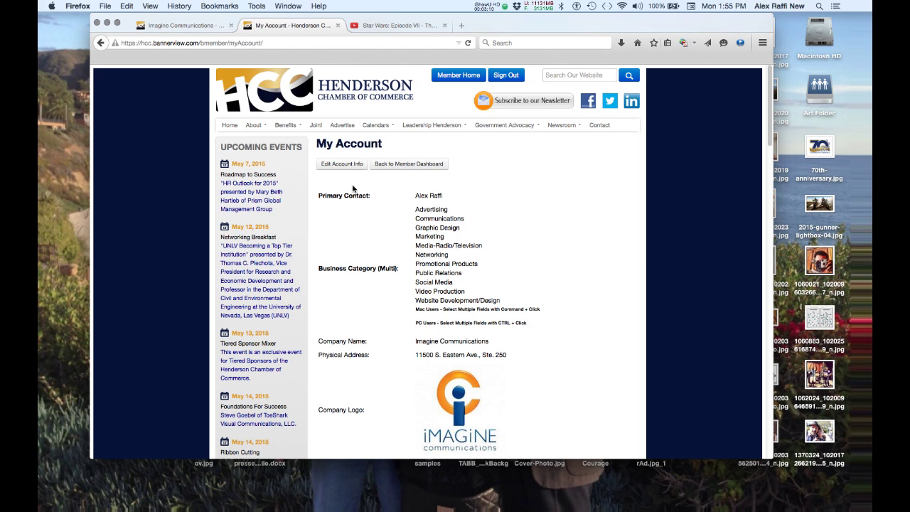
pyautogui.scroll(-4, 387, 189)
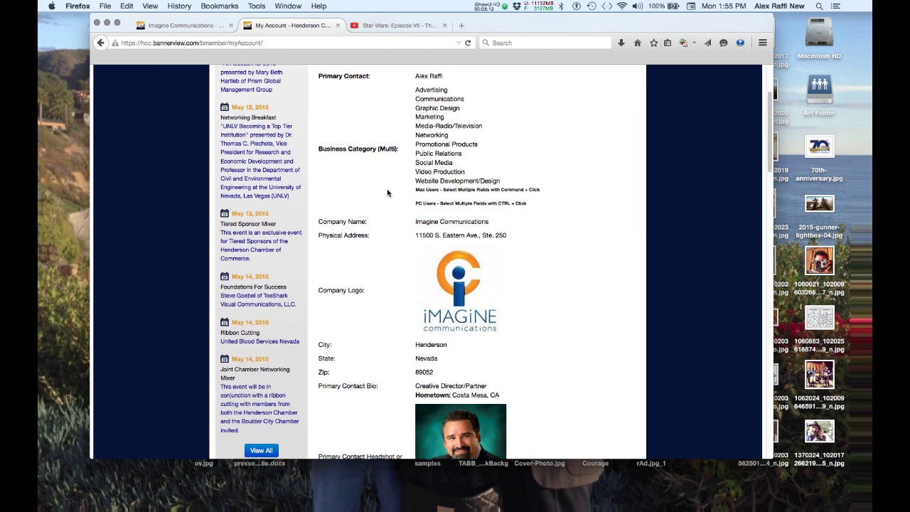
pyautogui.scroll(-12, 388, 192)
pyautogui.scroll(-15, 387, 188)
pyautogui.scroll(-13, 387, 189)
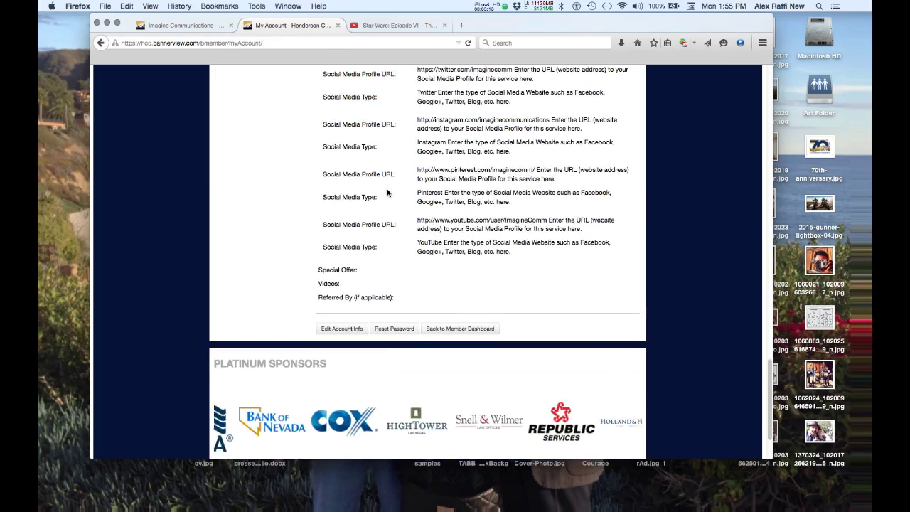
pyautogui.scroll(20, 387, 189)
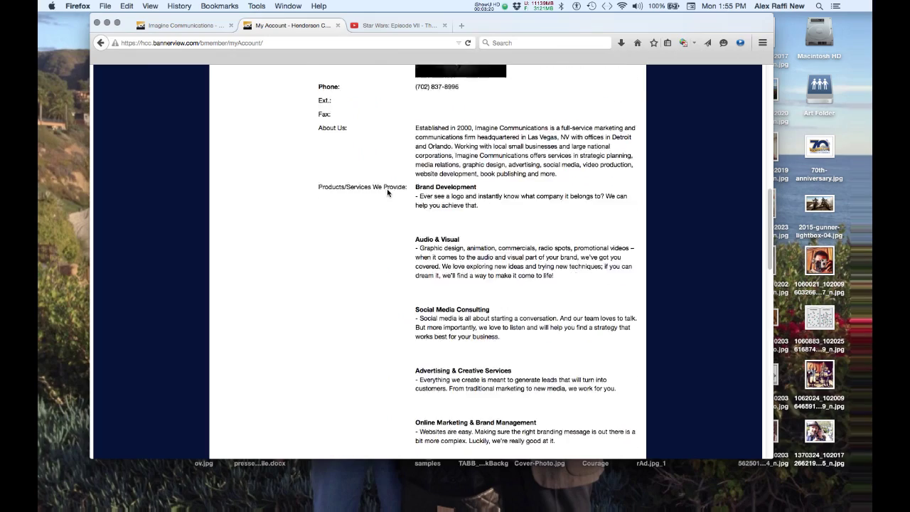
pyautogui.scroll(18, 387, 189)
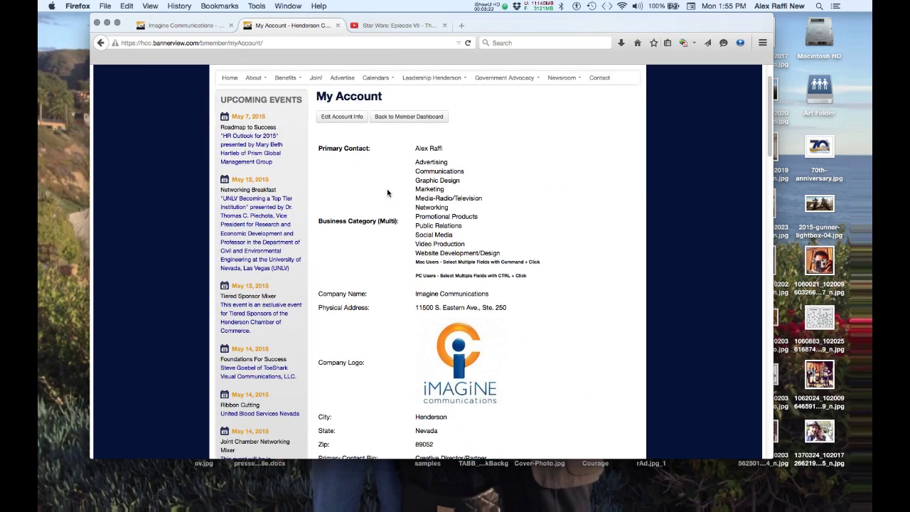
# - Examine the public Imagine Communications directory listing, including its description, business categories, primary contact, awards and social media links
pyautogui.click(186, 26)
pyautogui.scroll(-11, 326, 142)
pyautogui.scroll(11, 326, 140)
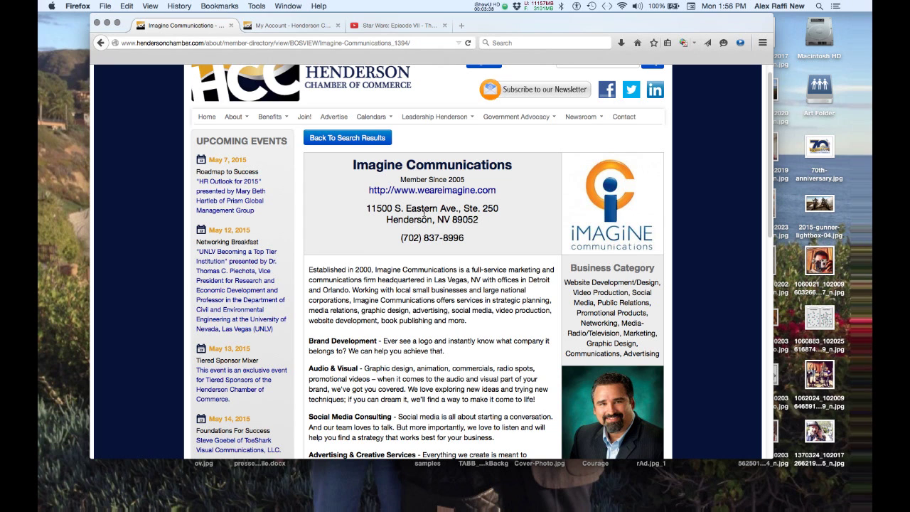
pyautogui.scroll(-2, 424, 212)
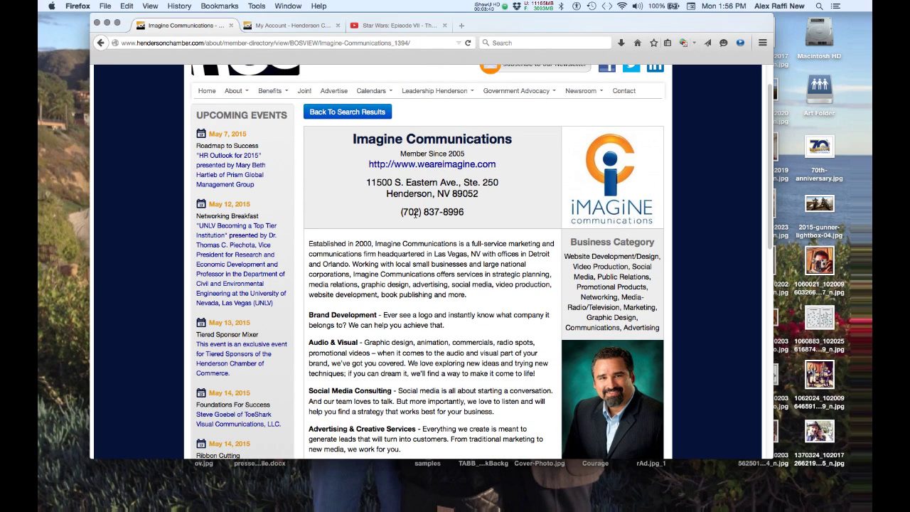
pyautogui.scroll(-3, 430, 215)
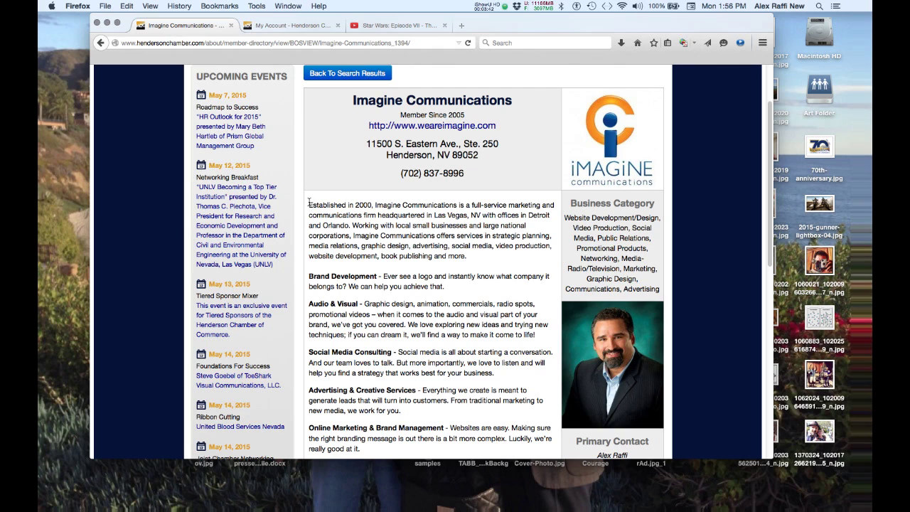
pyautogui.scroll(-3, 469, 262)
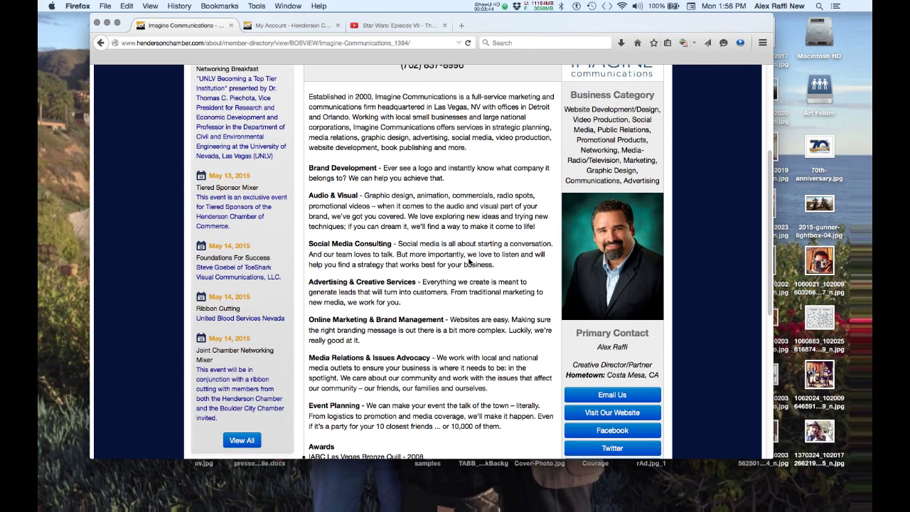
pyautogui.scroll(-12, 402, 170)
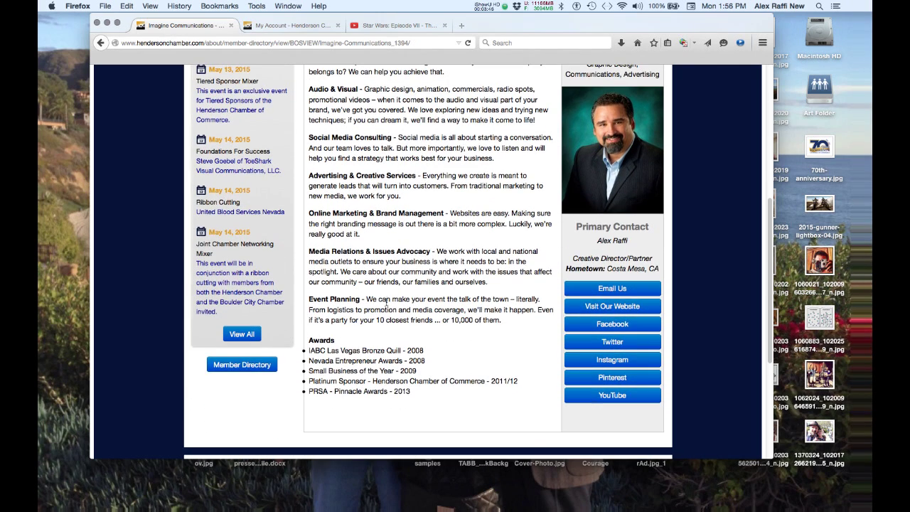
pyautogui.scroll(15, 390, 358)
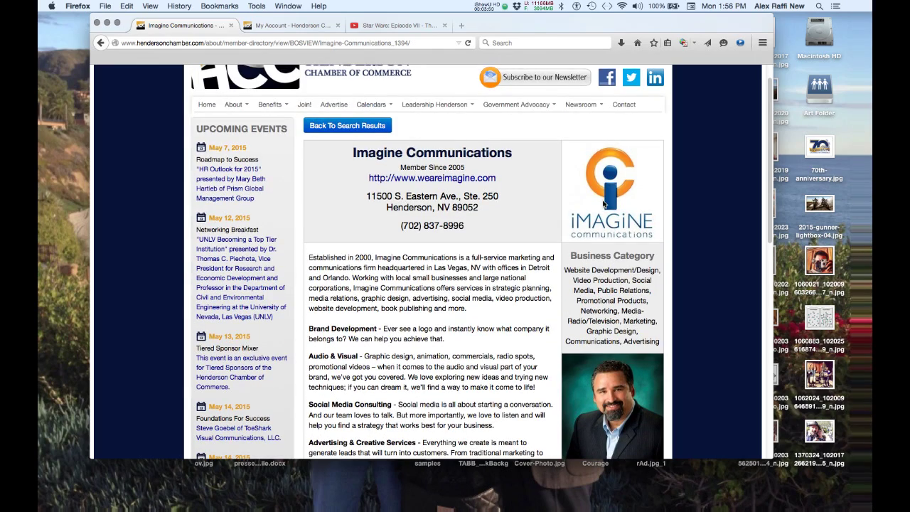
pyautogui.scroll(-8, 603, 273)
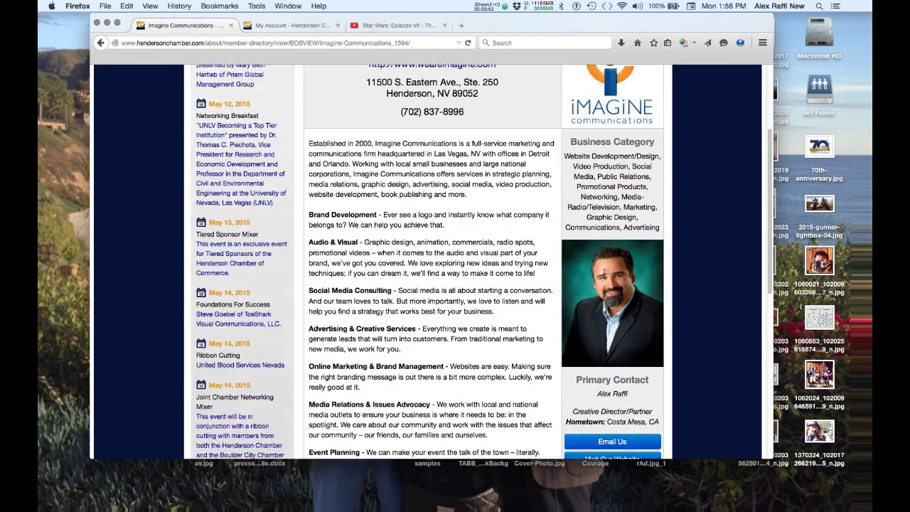
pyautogui.scroll(-6, 617, 255)
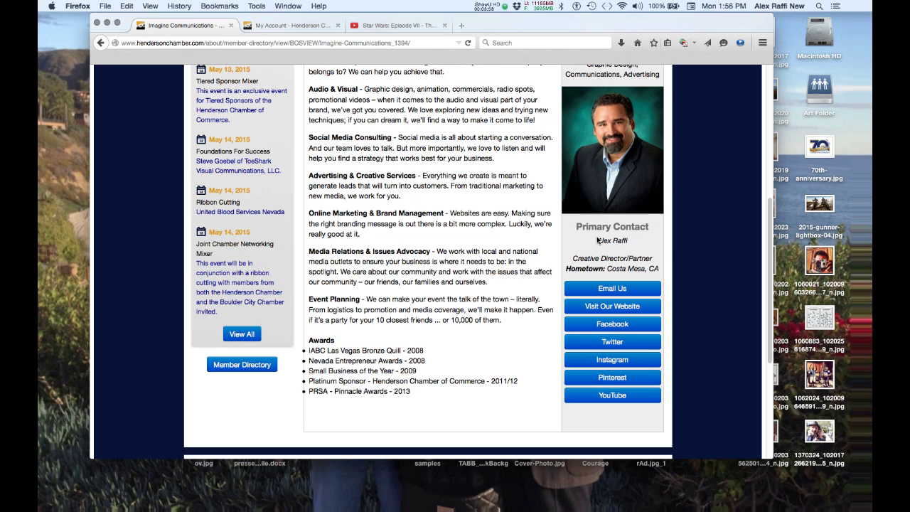
pyautogui.scroll(-5, 602, 228)
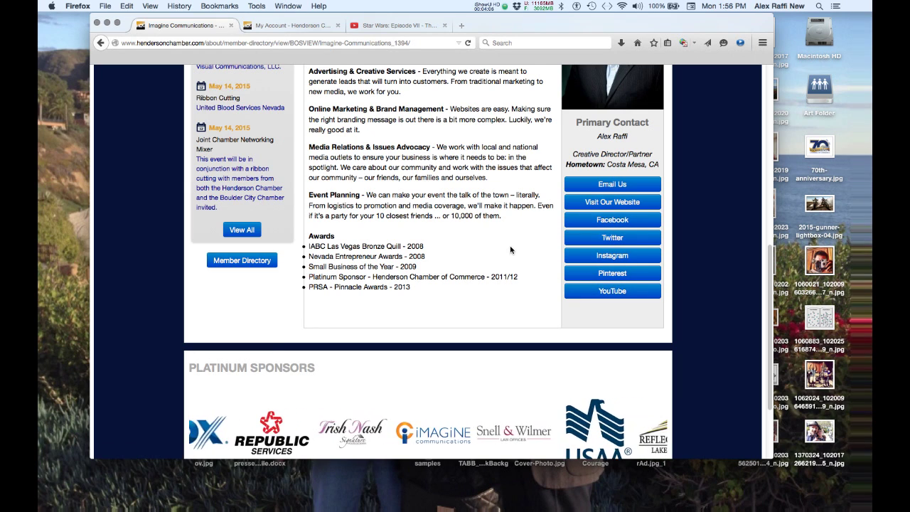
pyautogui.scroll(3, 511, 249)
pyautogui.scroll(10, 510, 249)
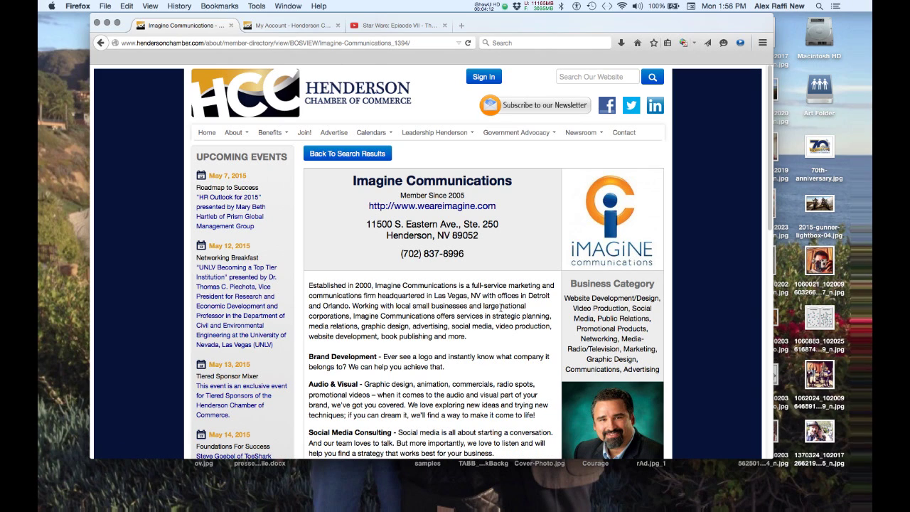
pyautogui.scroll(-5, 502, 307)
pyautogui.scroll(5, 501, 307)
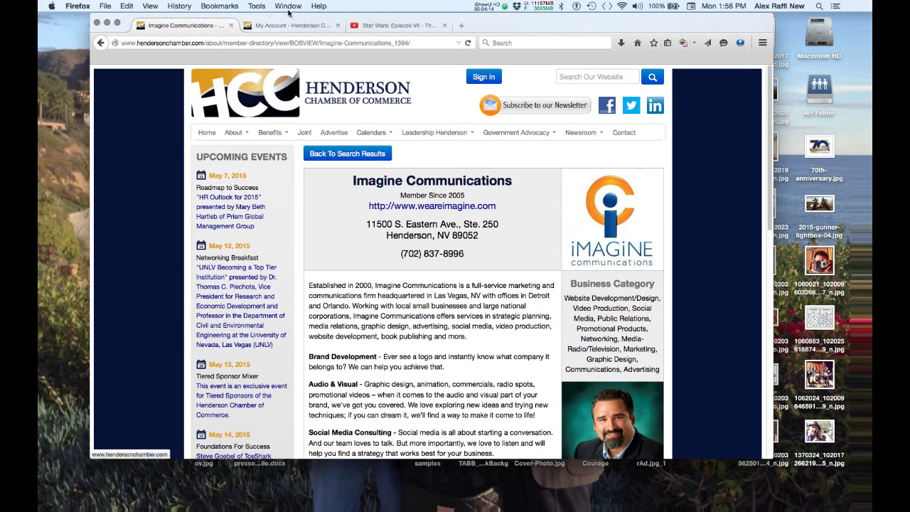
# - Return to the My Account page and open the account information for editing
pyautogui.click(291, 25)
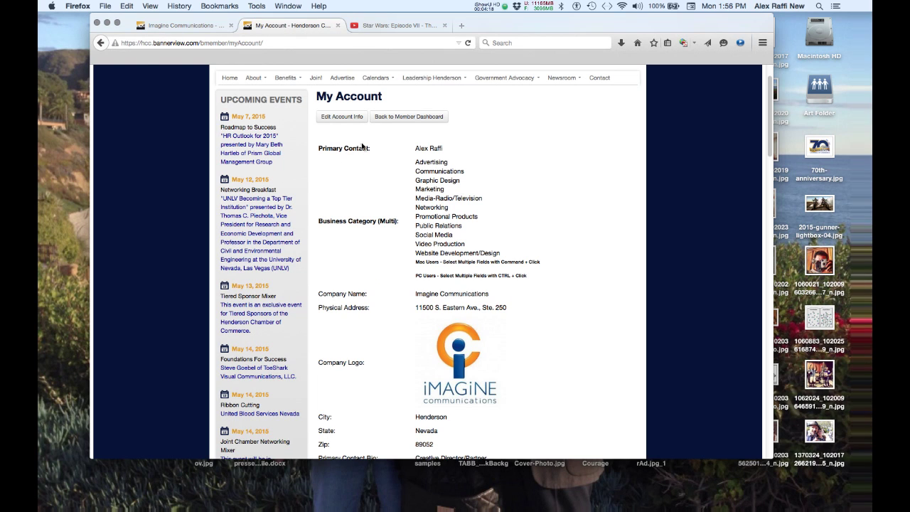
pyautogui.scroll(1, 356, 131)
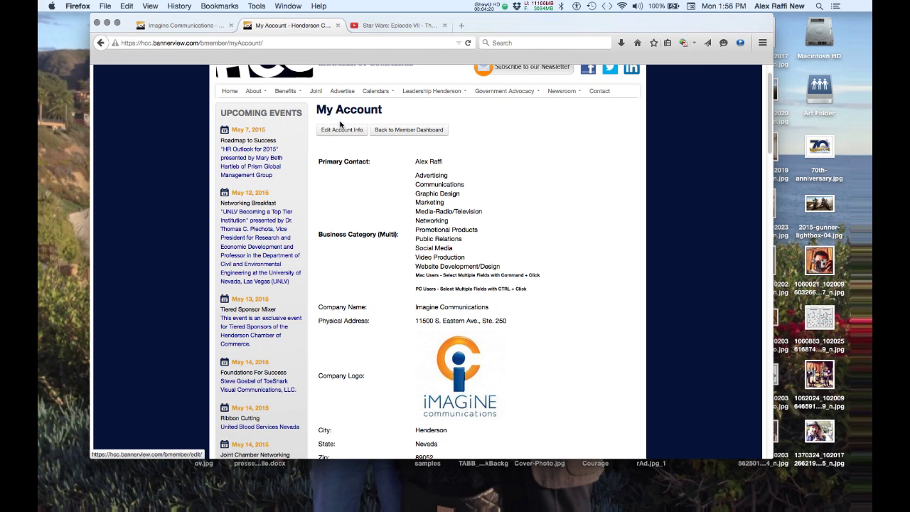
pyautogui.scroll(-5, 407, 202)
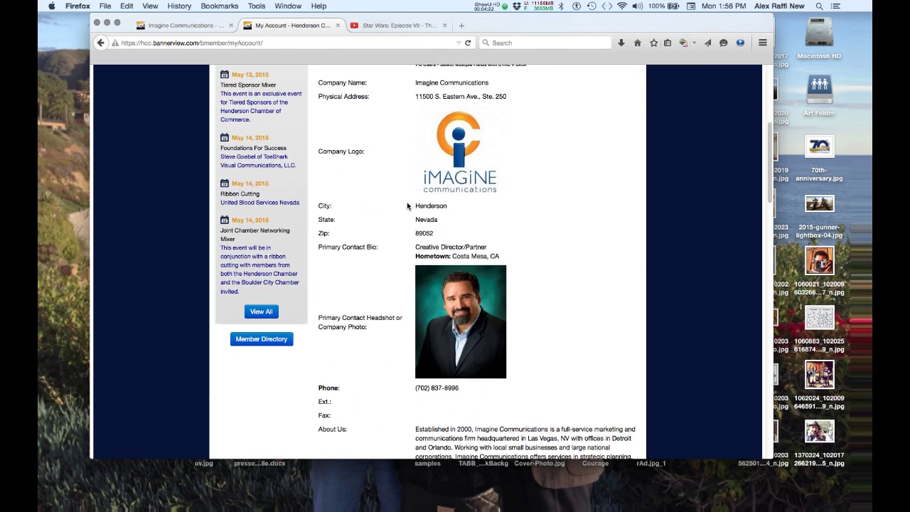
pyautogui.scroll(6, 407, 202)
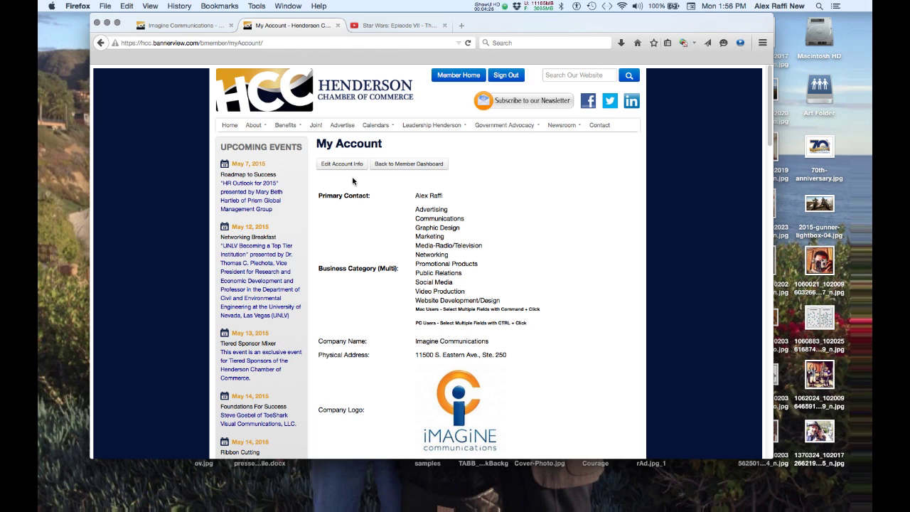
pyautogui.click(344, 165)
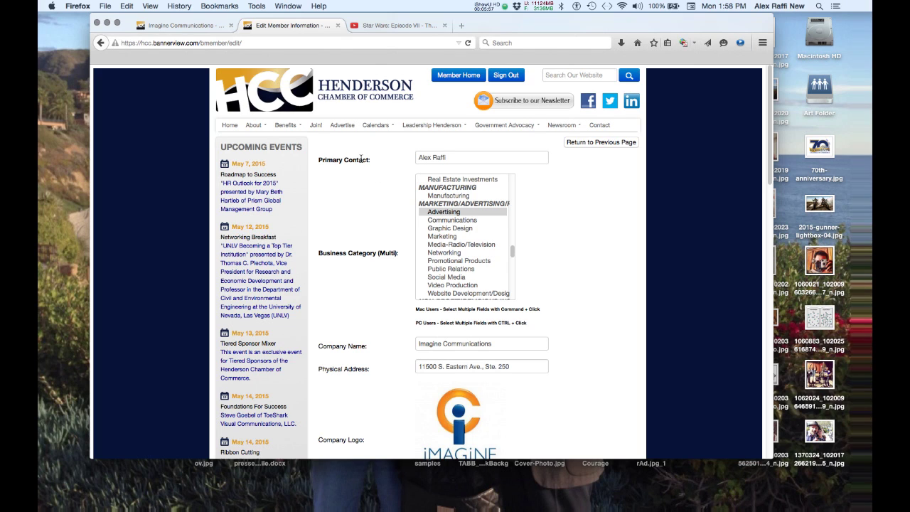
# - Check the primary contact name field and select Advertising as the business category
pyautogui.doubleClick(421, 157)
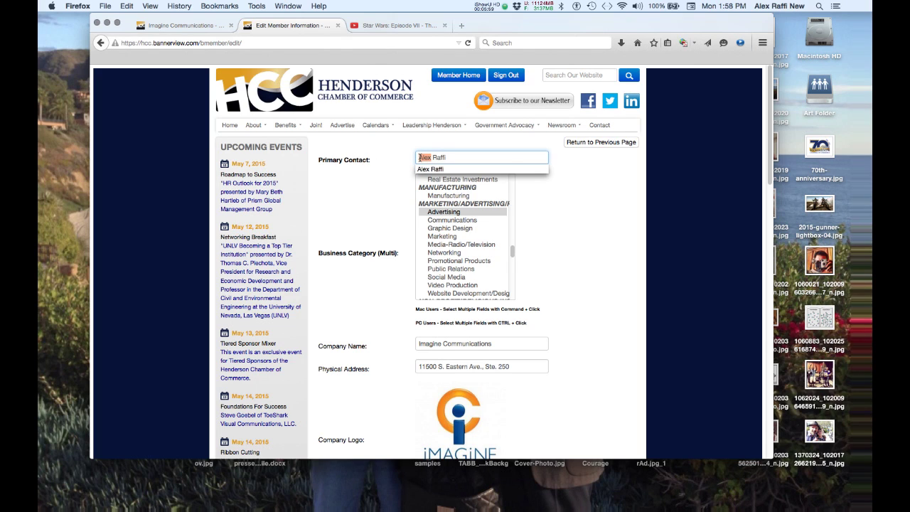
pyautogui.click(394, 173)
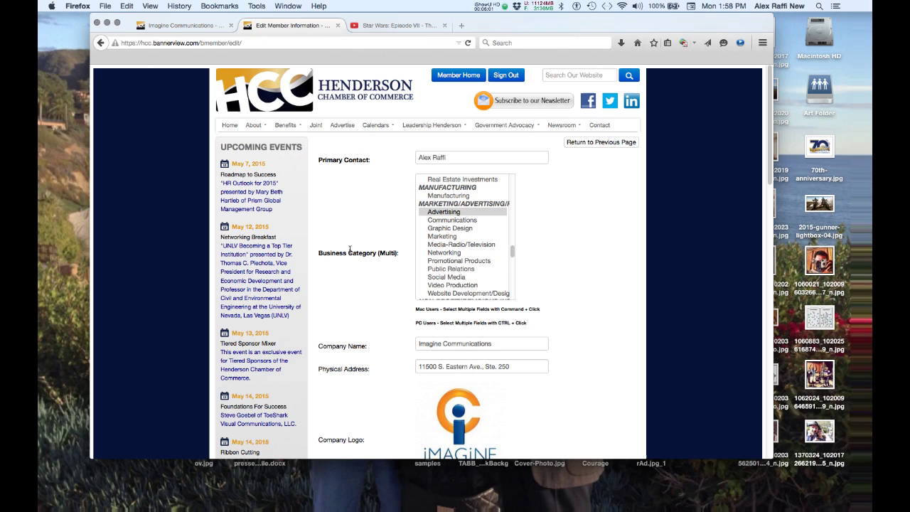
pyautogui.click(451, 221)
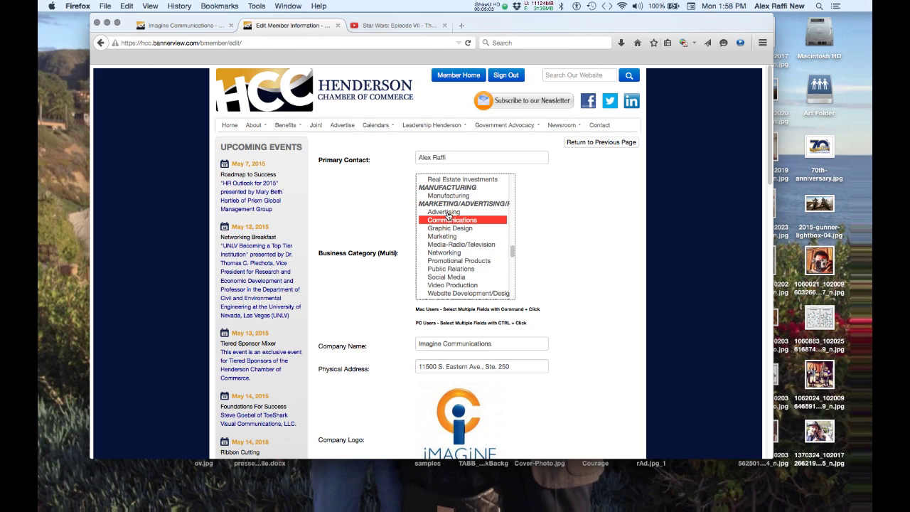
pyautogui.click(448, 212)
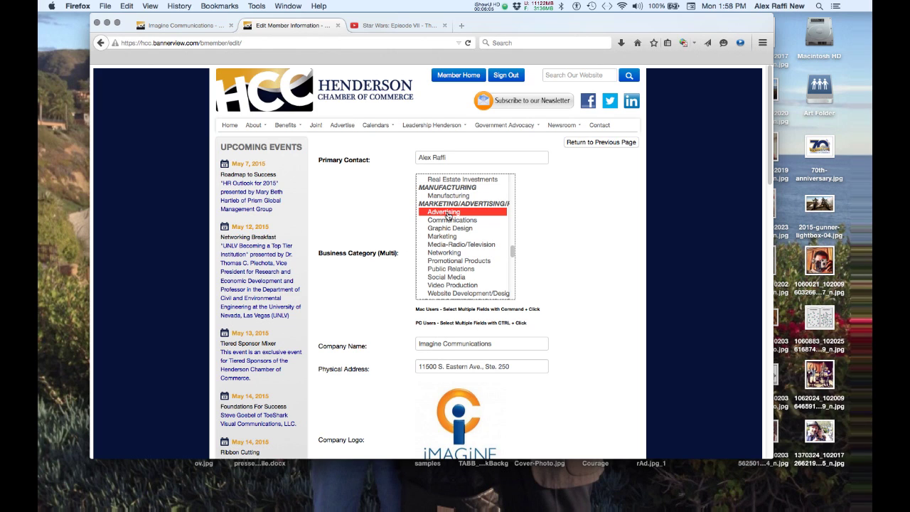
pyautogui.click(442, 221)
pyautogui.click(437, 228)
pyautogui.click(435, 240)
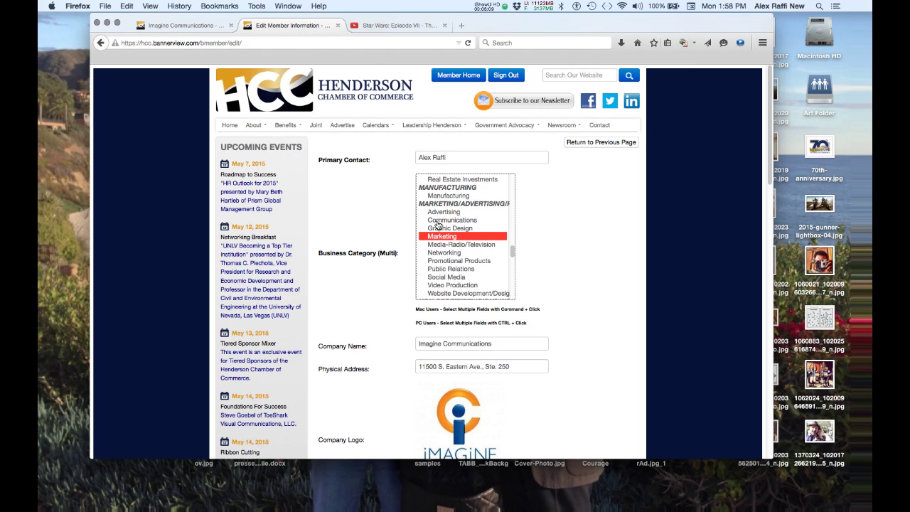
# - Select Advertising, Communications and Graphic Design together as the business categories
pyautogui.click(439, 212)
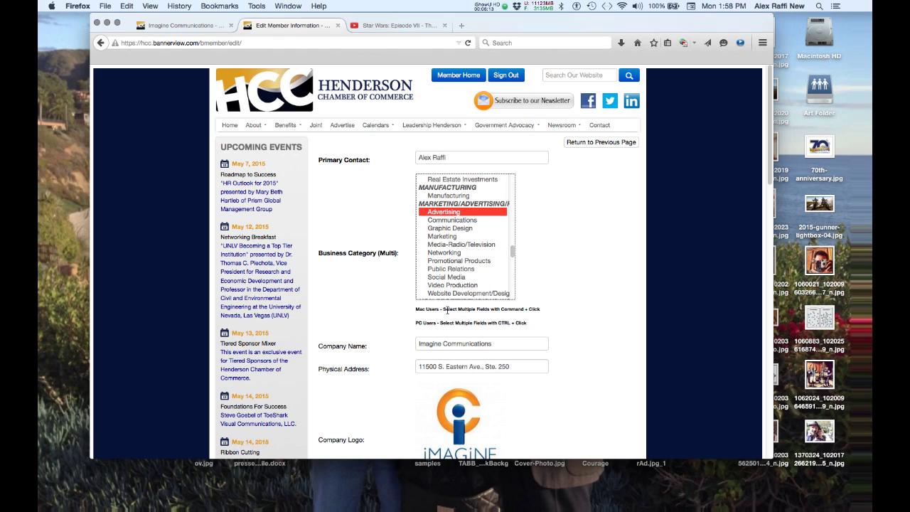
pyautogui.keyDown('super'); pyautogui.click(445, 222); pyautogui.keyUp('super')
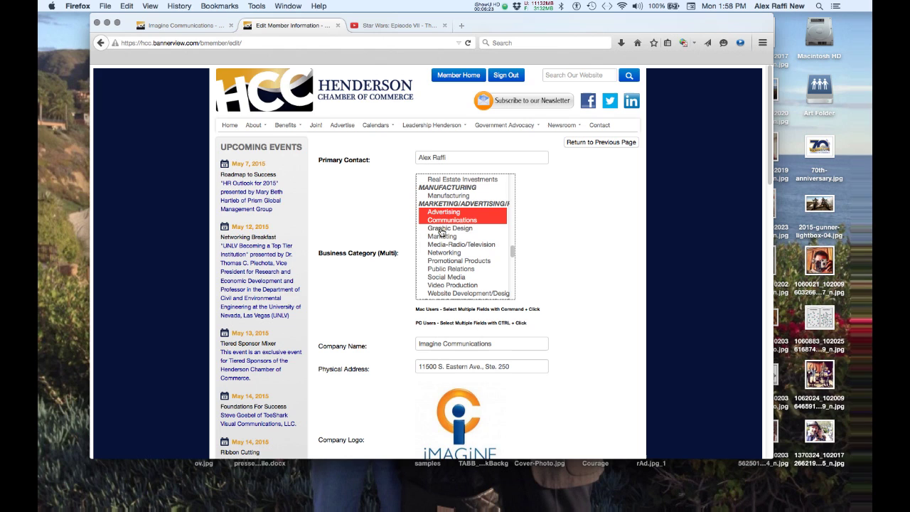
pyautogui.keyDown('super'); pyautogui.click(442, 231); pyautogui.keyUp('super')
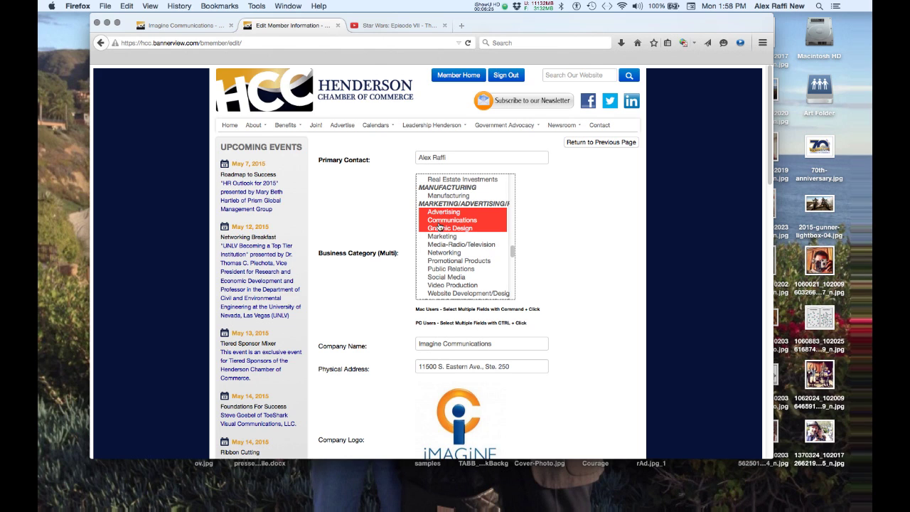
pyautogui.scroll(-3, 450, 291)
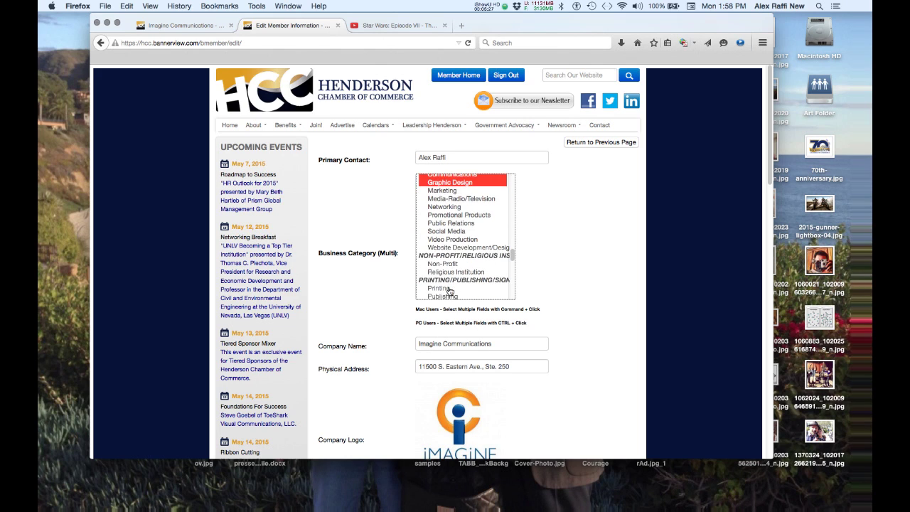
pyautogui.scroll(3, 450, 291)
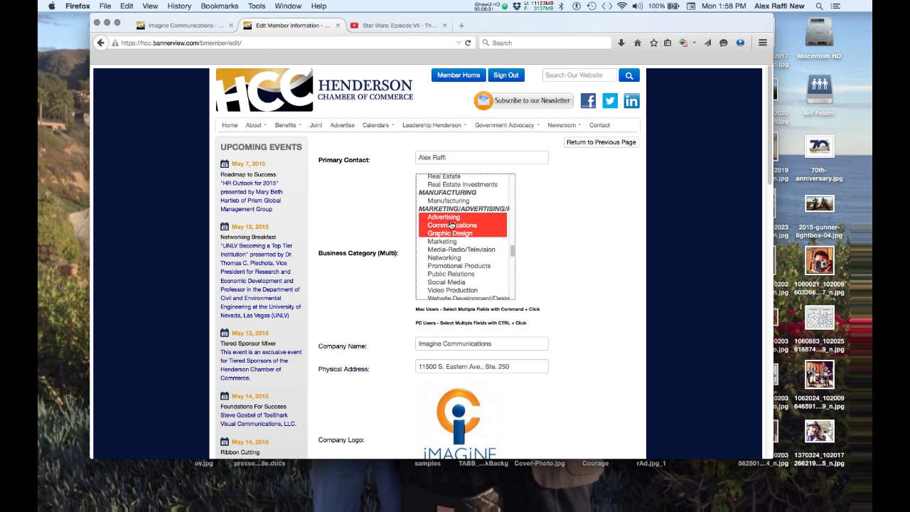
pyautogui.scroll(-3, 436, 253)
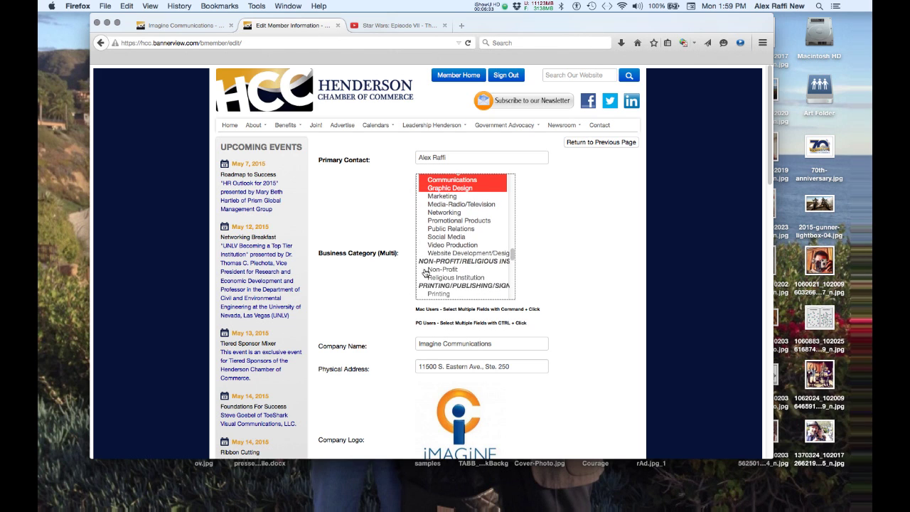
# - Check the company name and physical address fields on the edit form
pyautogui.scroll(-4, 383, 311)
pyautogui.scroll(-1, 383, 312)
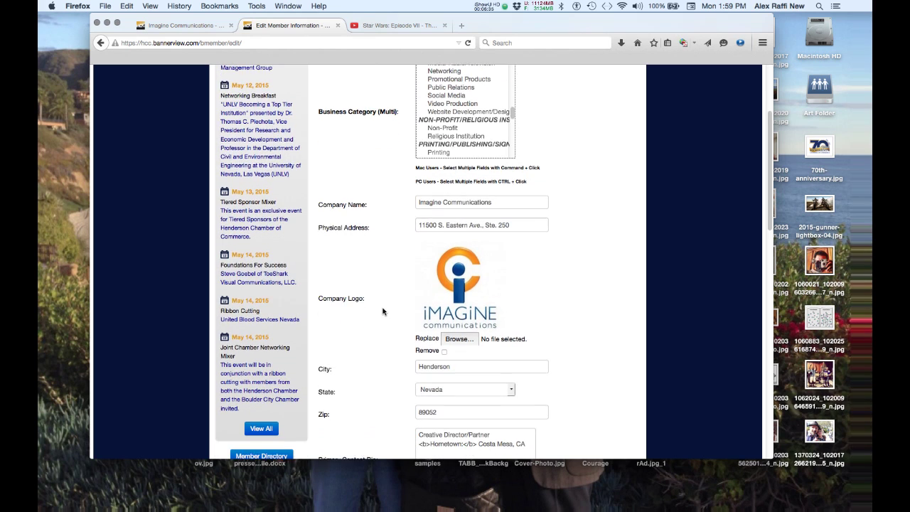
pyautogui.click(438, 198)
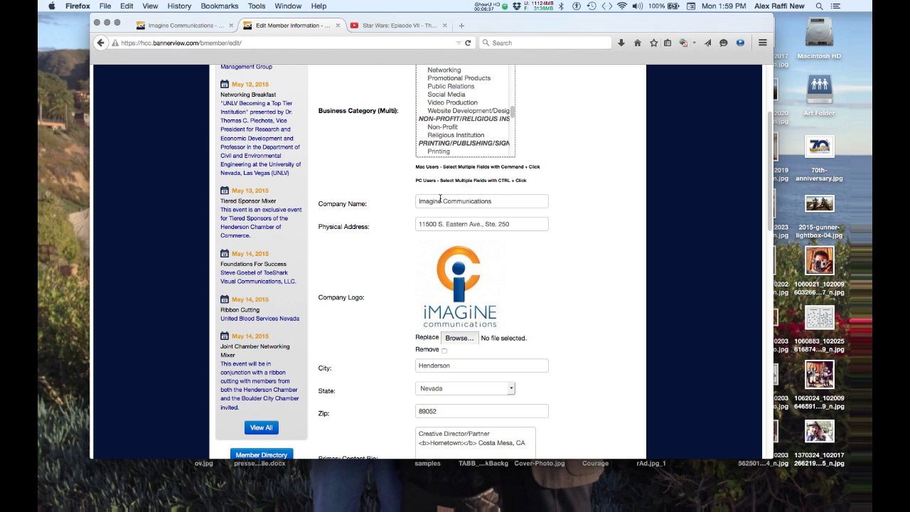
pyautogui.scroll(-2, 438, 198)
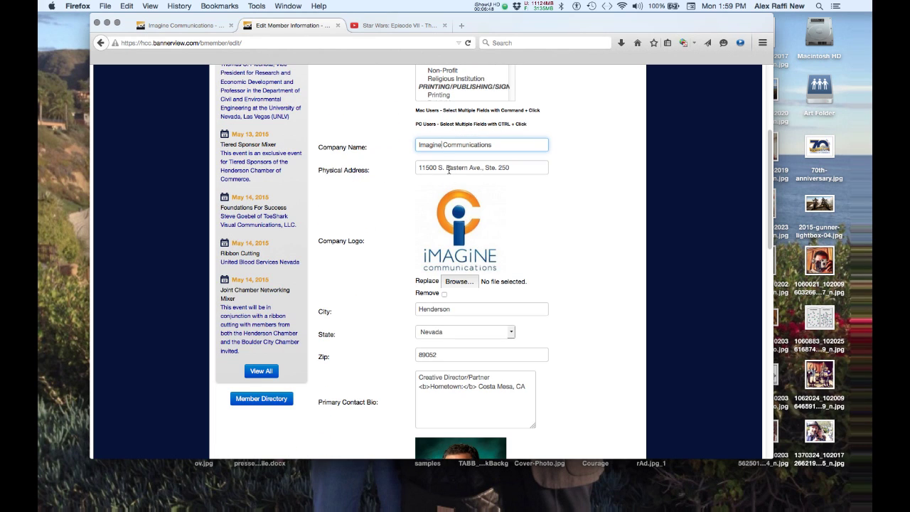
pyautogui.tripleClick(448, 170)
pyautogui.click(392, 192)
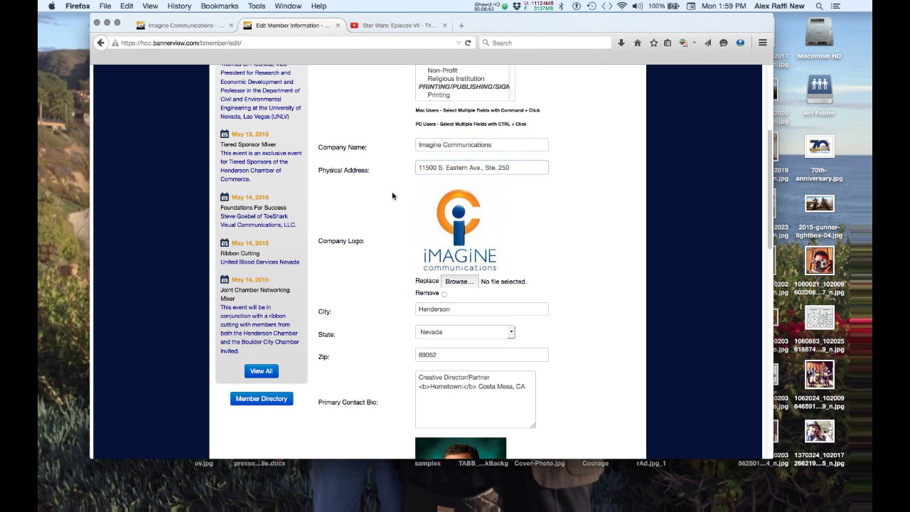
pyautogui.scroll(-2, 392, 192)
pyautogui.scroll(-1, 392, 195)
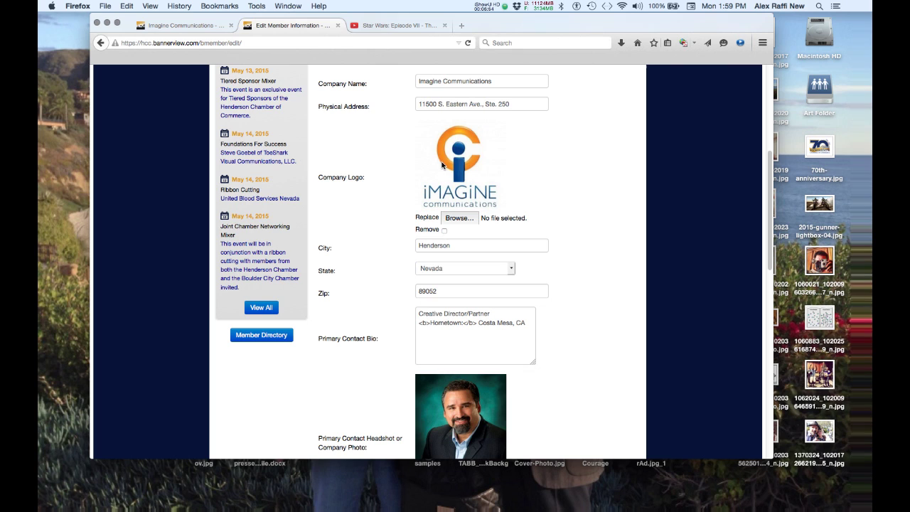
pyautogui.click(460, 219)
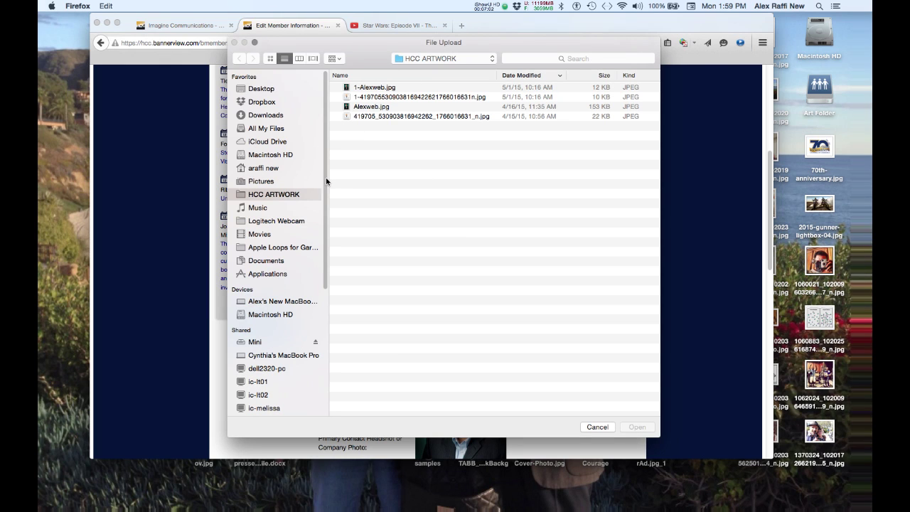
pyautogui.click(365, 98)
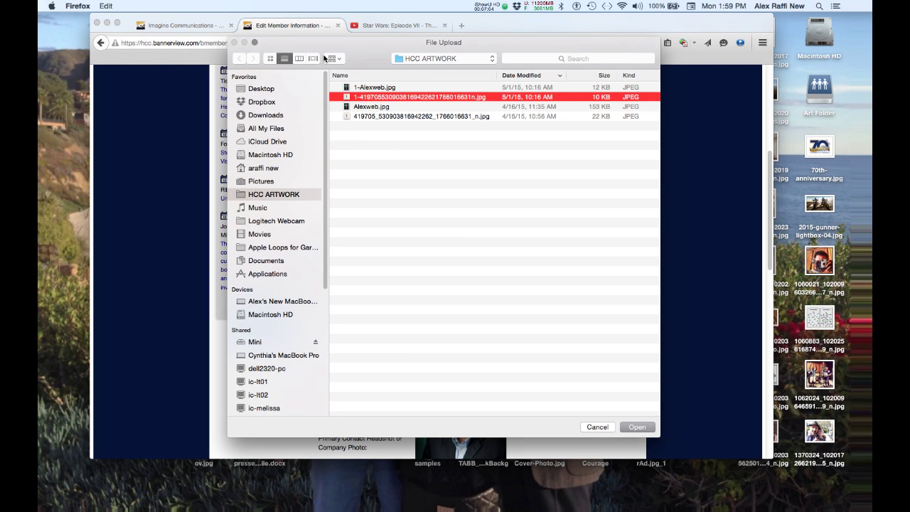
pyautogui.click(313, 59)
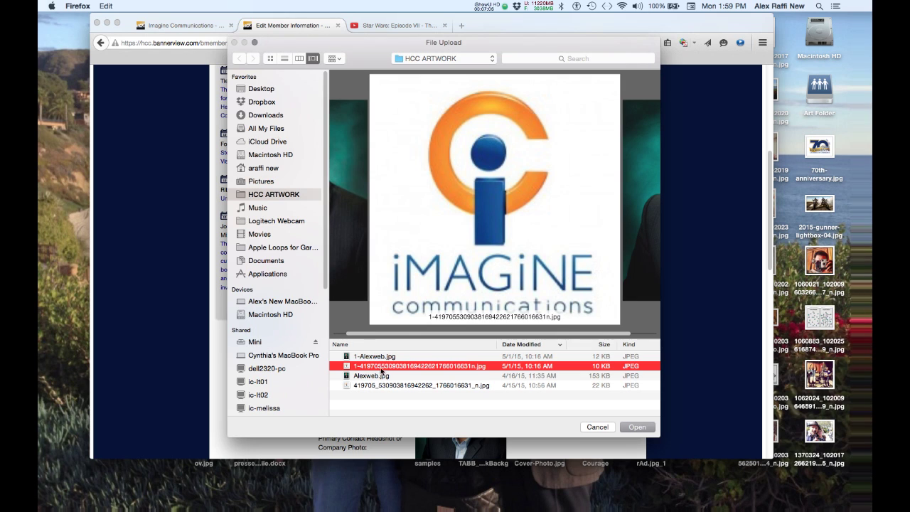
pyautogui.click(627, 428)
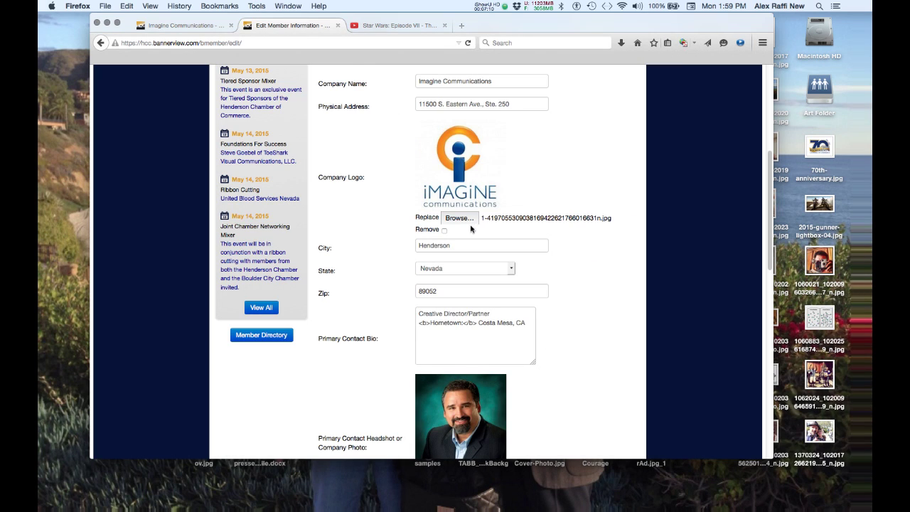
# - Check the city field and view the available state choices without changing the selection
pyautogui.scroll(-3, 464, 162)
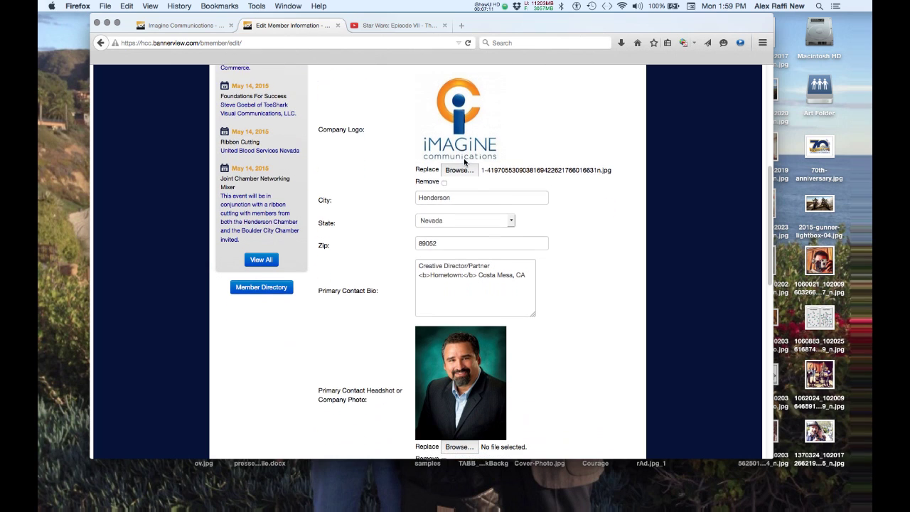
pyautogui.click(457, 194)
pyautogui.click(454, 224)
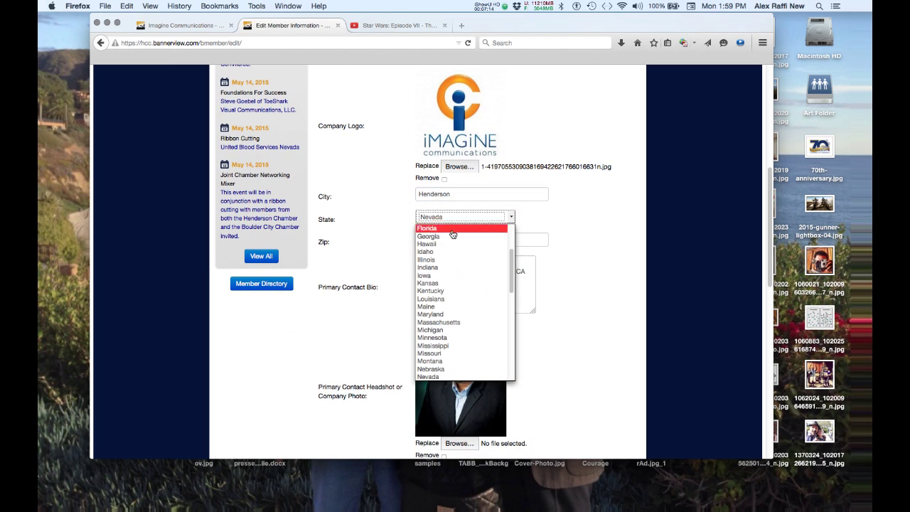
pyautogui.click(375, 183)
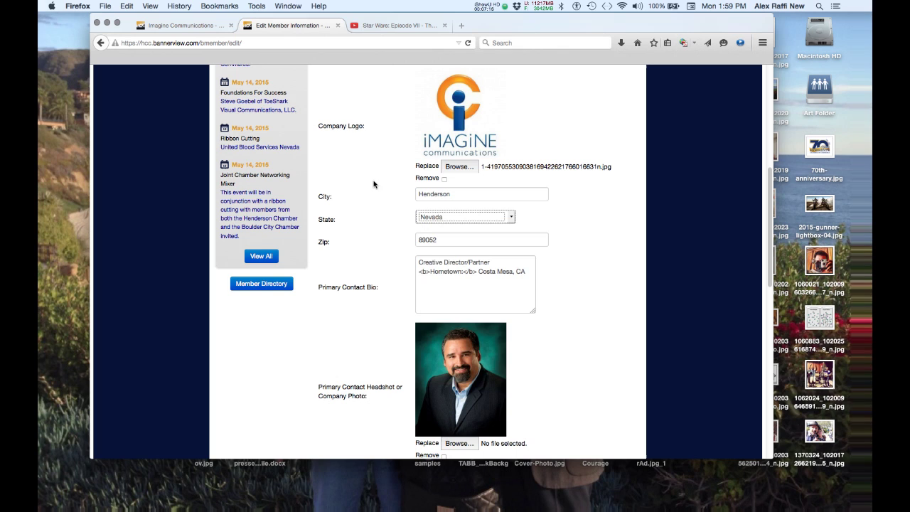
# - Compare the primary contact bio text on the edit form with how it is displayed on the public directory listing
pyautogui.scroll(-4, 377, 241)
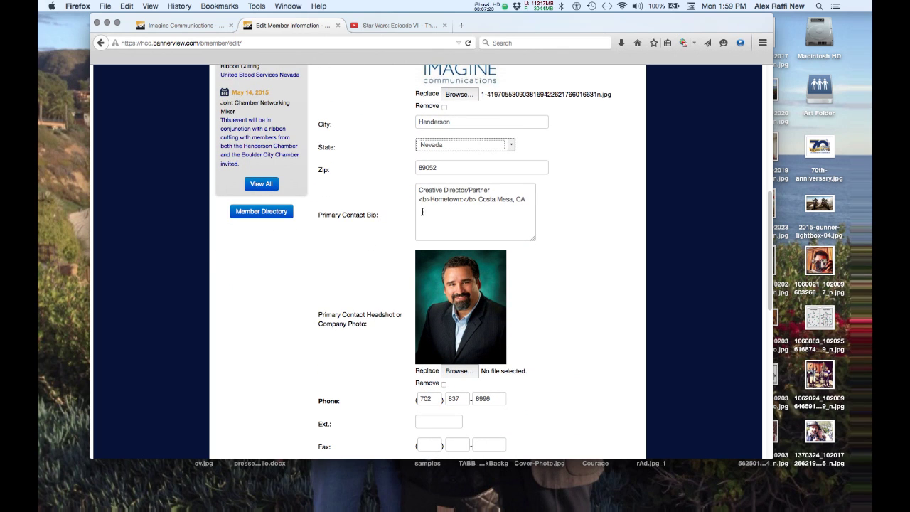
pyautogui.moveTo(450, 211); pyautogui.dragTo(420, 184)
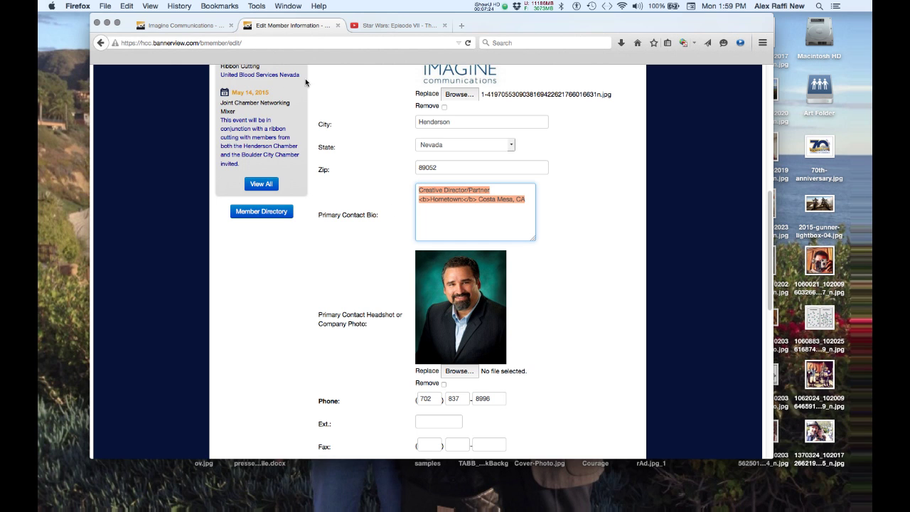
pyautogui.click(207, 28)
pyautogui.scroll(-10, 557, 244)
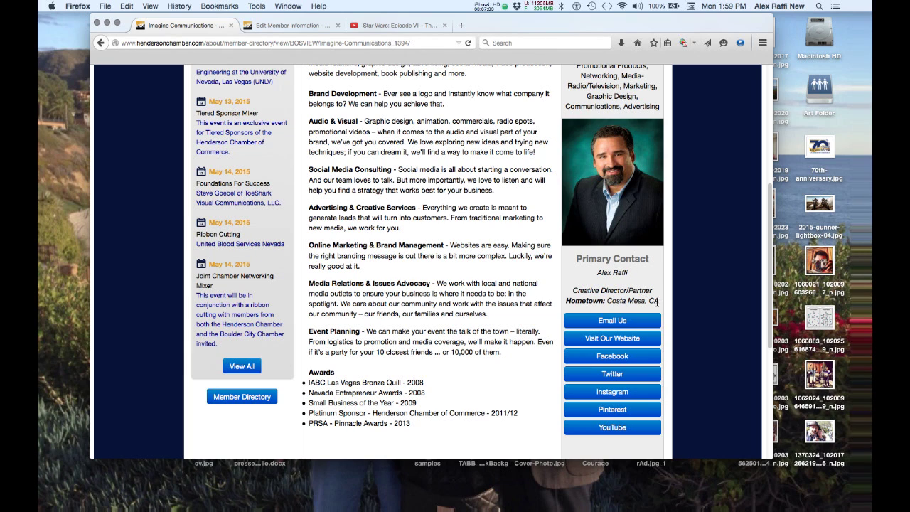
pyautogui.moveTo(656, 302); pyautogui.dragTo(572, 291)
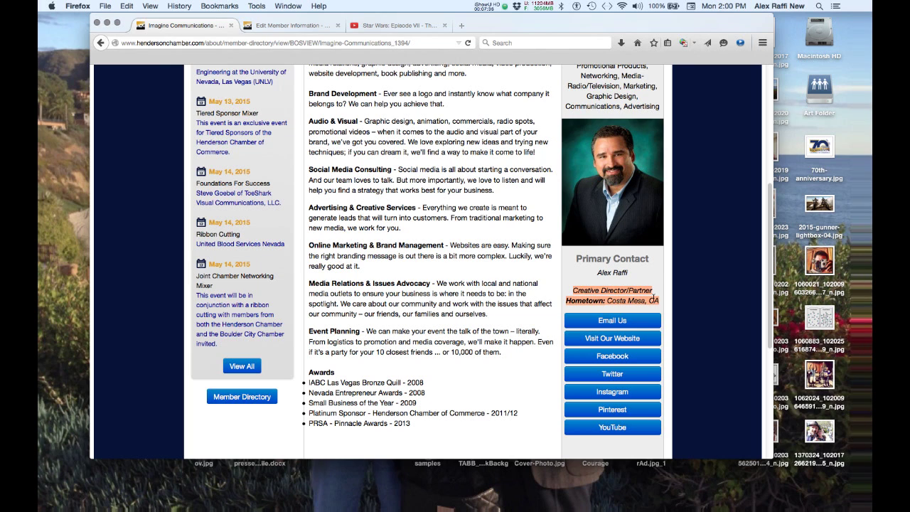
pyautogui.click(301, 24)
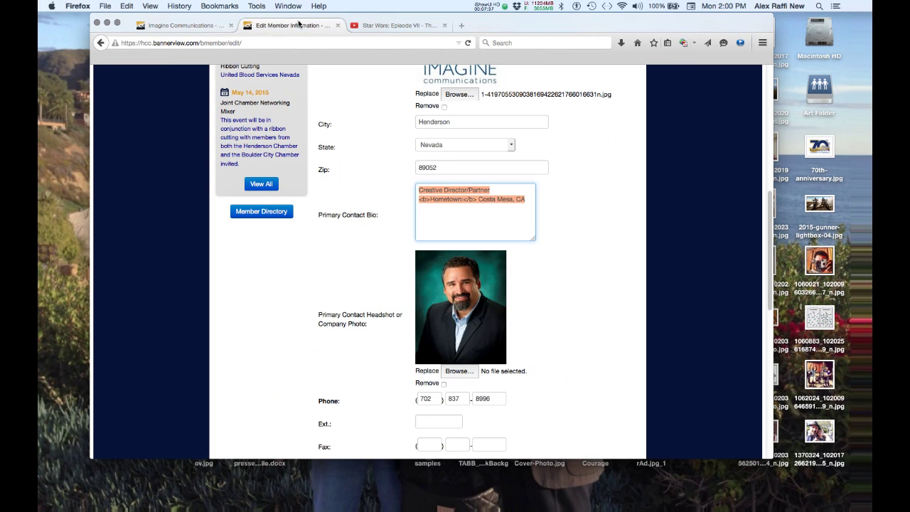
# - Examine the opening and closing bold tags around the Hometown label in the primary contact bio
pyautogui.click(488, 215)
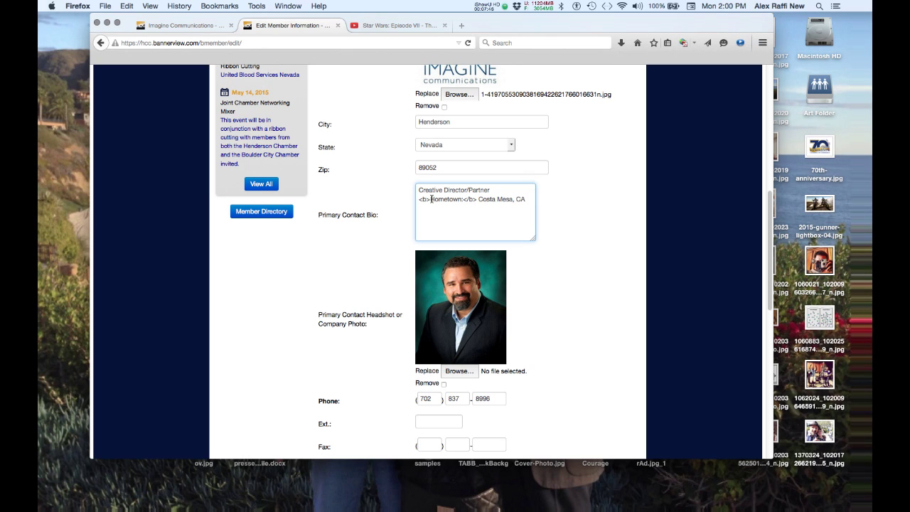
pyautogui.moveTo(429, 199)
pyautogui.mouseDown()
pyautogui.moveTo(418, 199)
pyautogui.moveTo(427, 202)
pyautogui.mouseUp()
pyautogui.moveTo(477, 200); pyautogui.dragTo(465, 201)
pyautogui.click(478, 200)
pyautogui.moveTo(429, 200); pyautogui.dragTo(419, 201)
pyautogui.moveTo(464, 200); pyautogui.dragTo(433, 200)
pyautogui.click(463, 201)
# - Check the Hometown label's formatting on the public listing, and return to the edit form to review the whole bio text
pyautogui.click(182, 25)
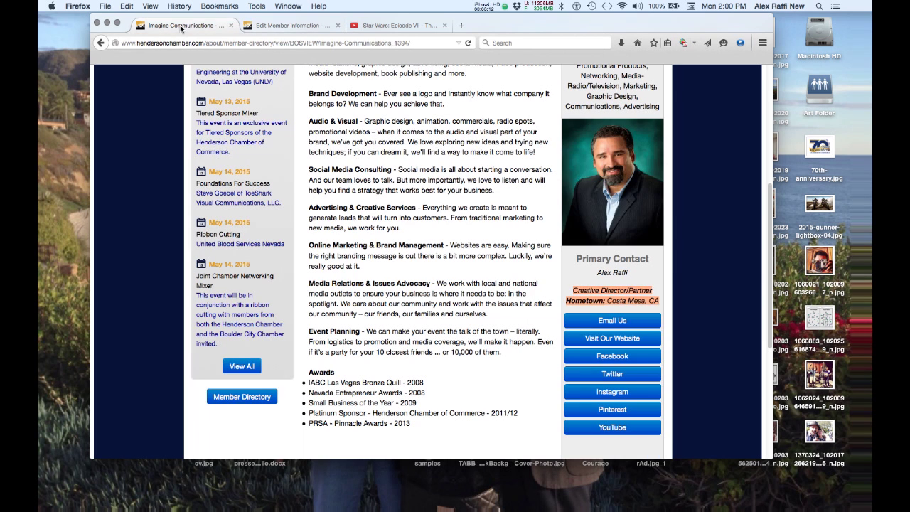
pyautogui.click(596, 297)
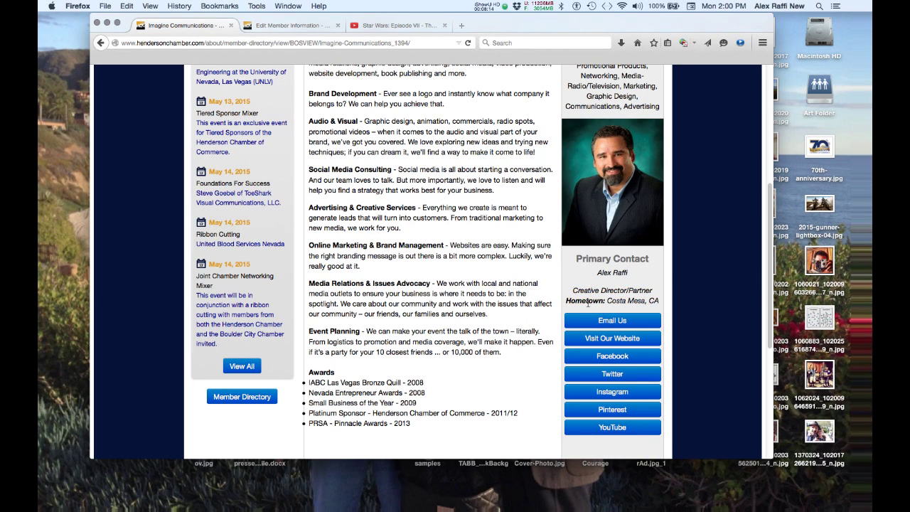
pyautogui.click(299, 28)
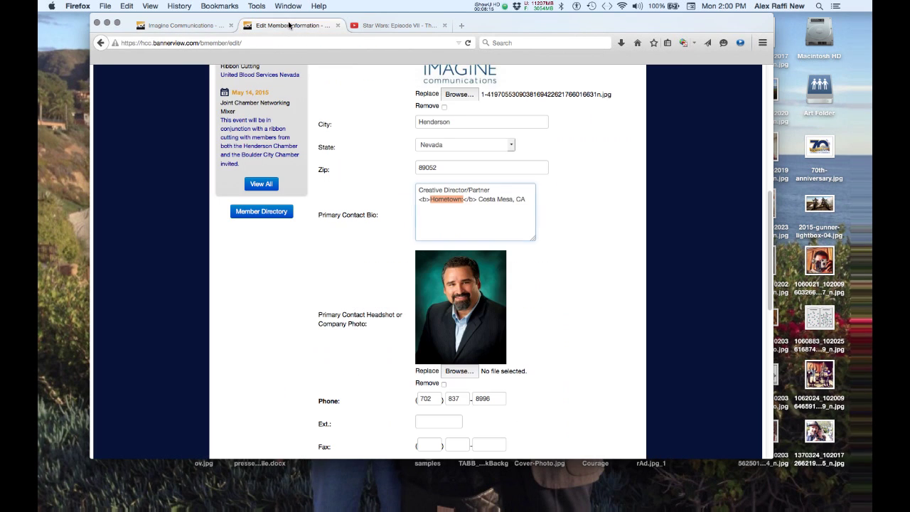
pyautogui.click(458, 208)
pyautogui.moveTo(456, 209); pyautogui.dragTo(417, 189)
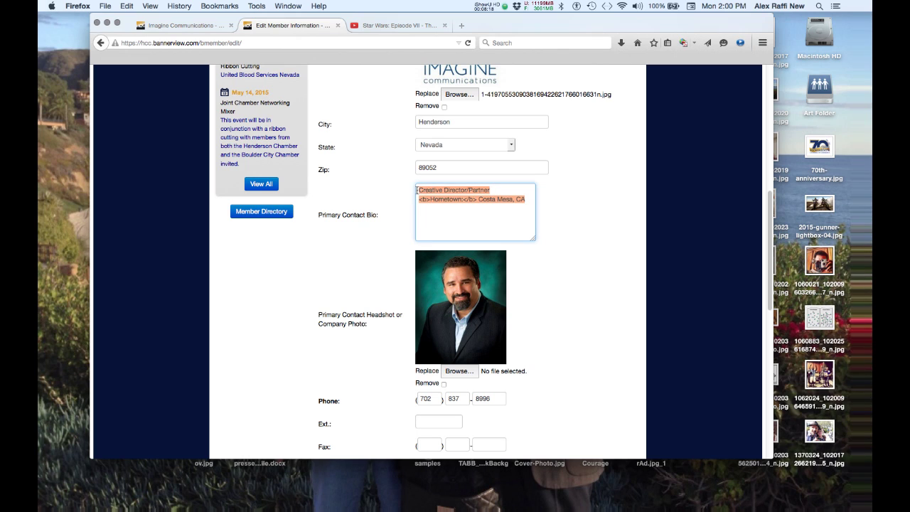
pyautogui.click(389, 213)
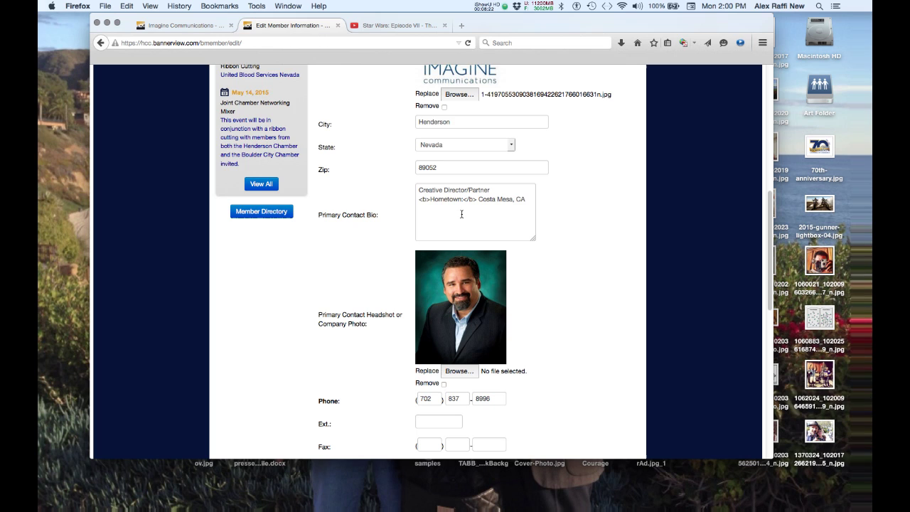
# - Replace the primary contact headshot with the file 1-Alexweb.jpg from the HCC ARTWORK folder
pyautogui.scroll(-3, 382, 215)
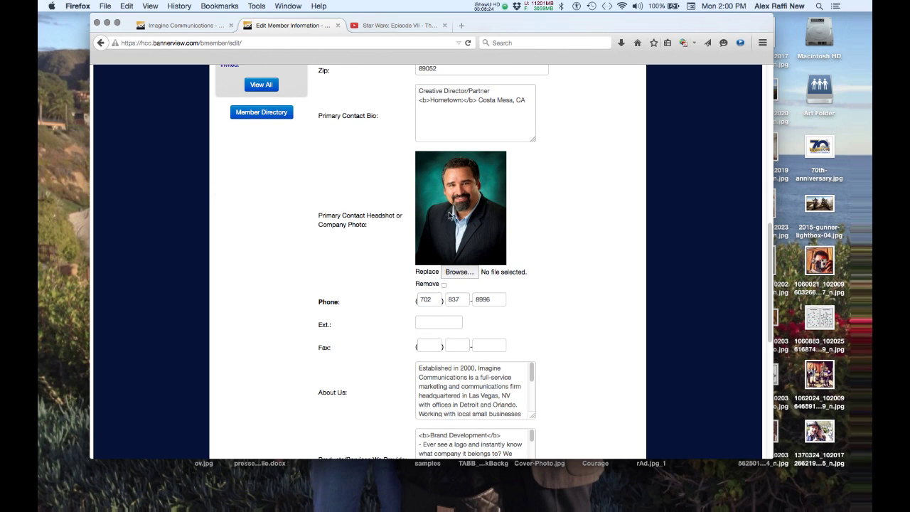
pyautogui.scroll(-1, 444, 211)
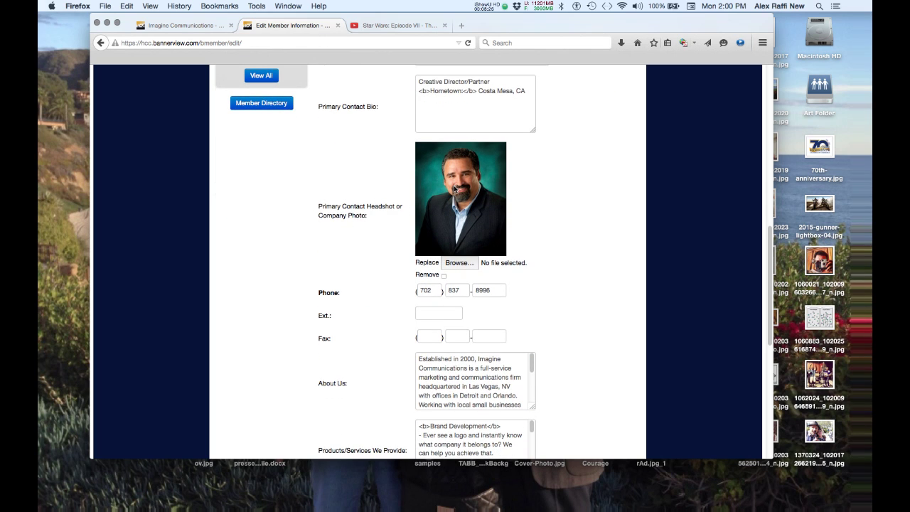
pyautogui.click(455, 263)
pyautogui.click(370, 357)
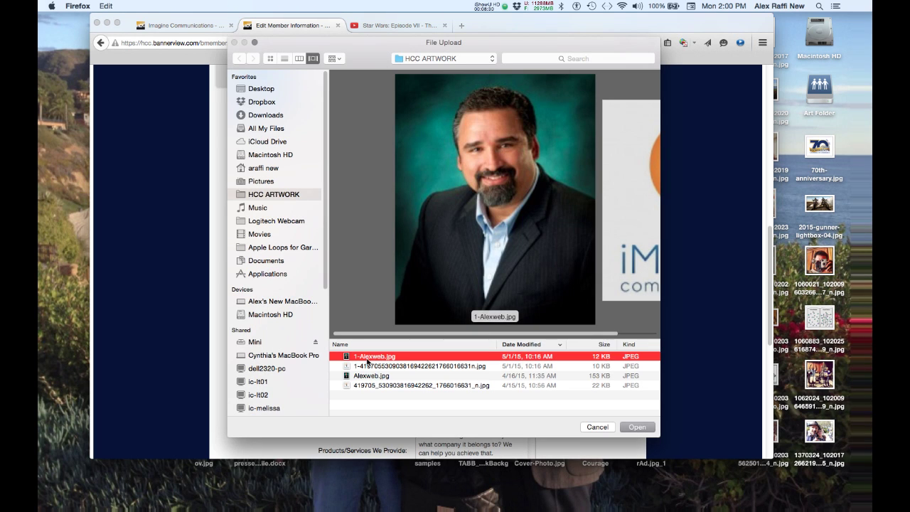
pyautogui.click(637, 428)
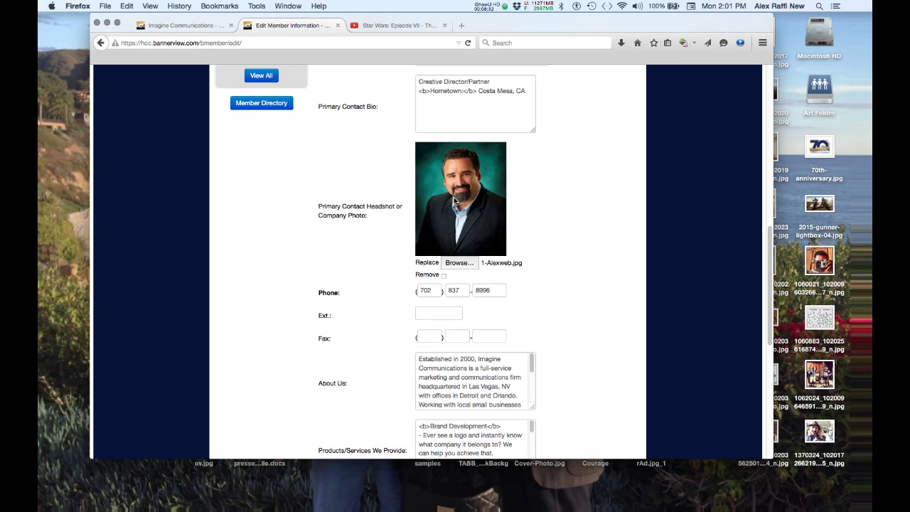
pyautogui.scroll(7, 573, 278)
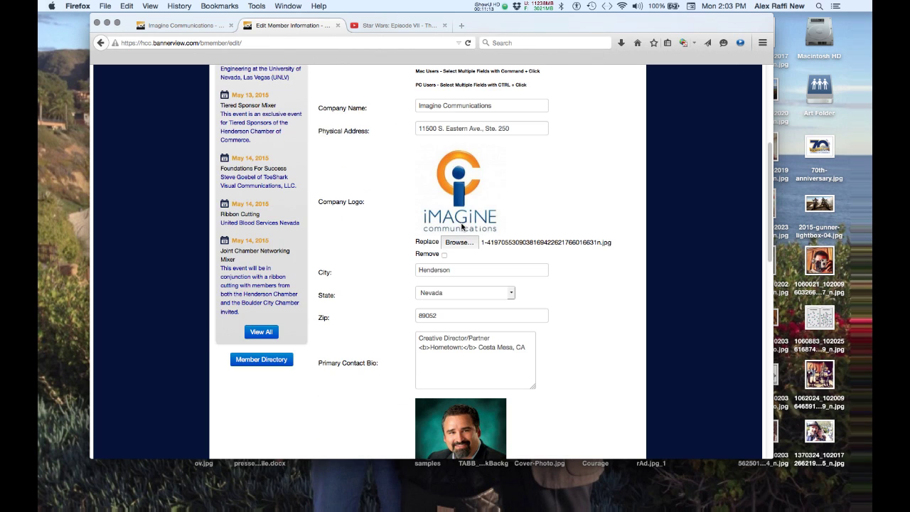
# - Review the files chosen as replacements for the company logo and the primary contact headshot on the edit form
pyautogui.scroll(-3, 463, 269)
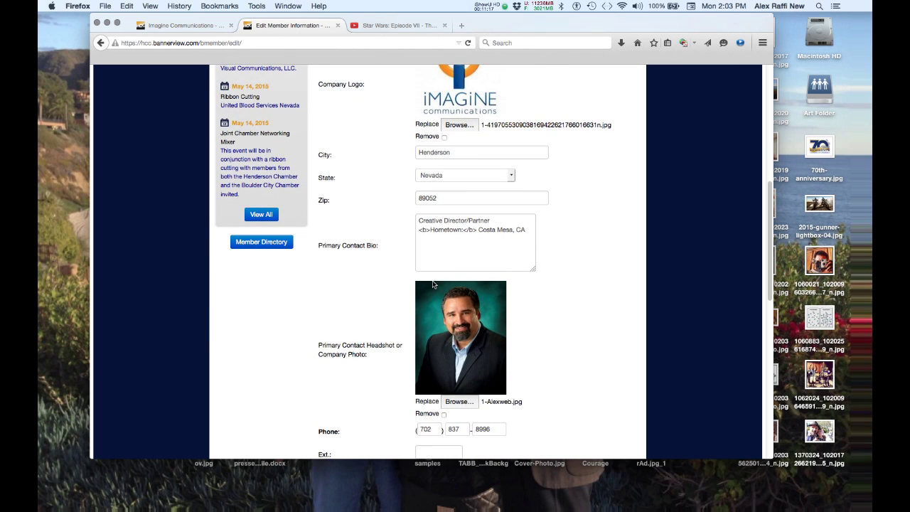
pyautogui.scroll(3, 463, 269)
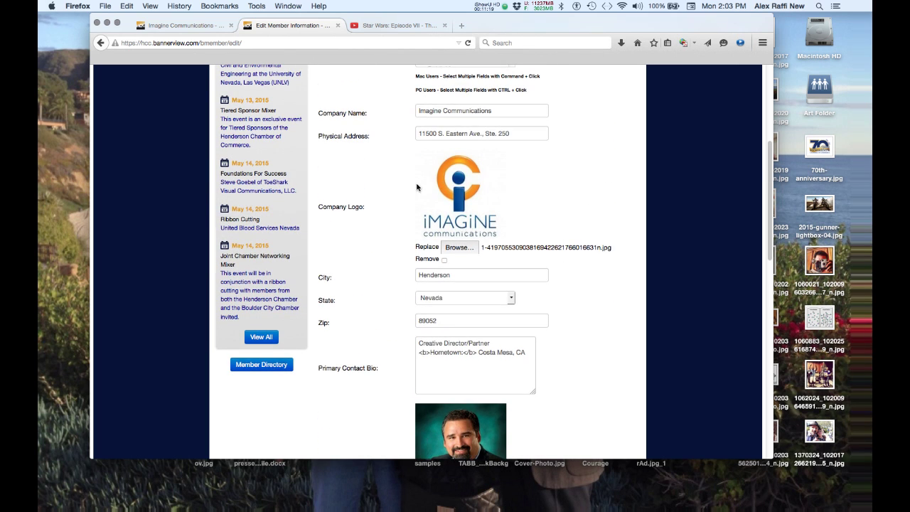
pyautogui.scroll(-4, 458, 183)
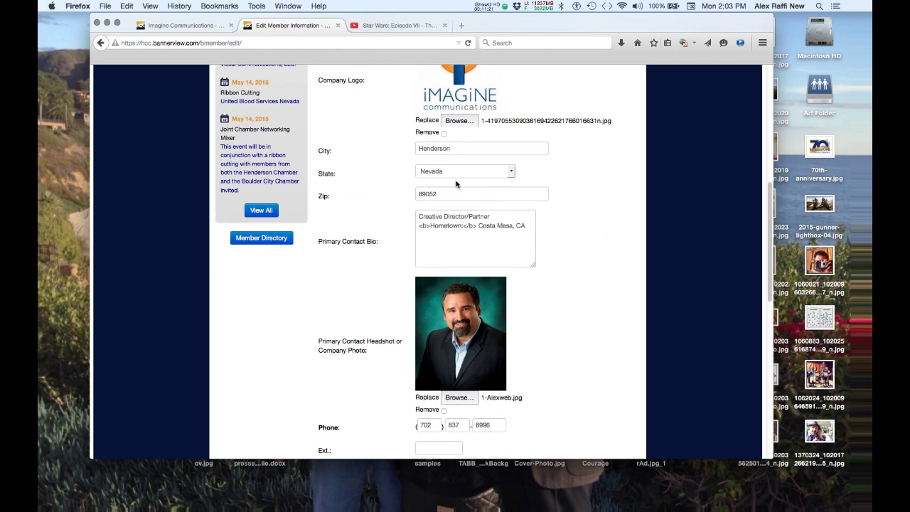
pyautogui.scroll(4, 461, 313)
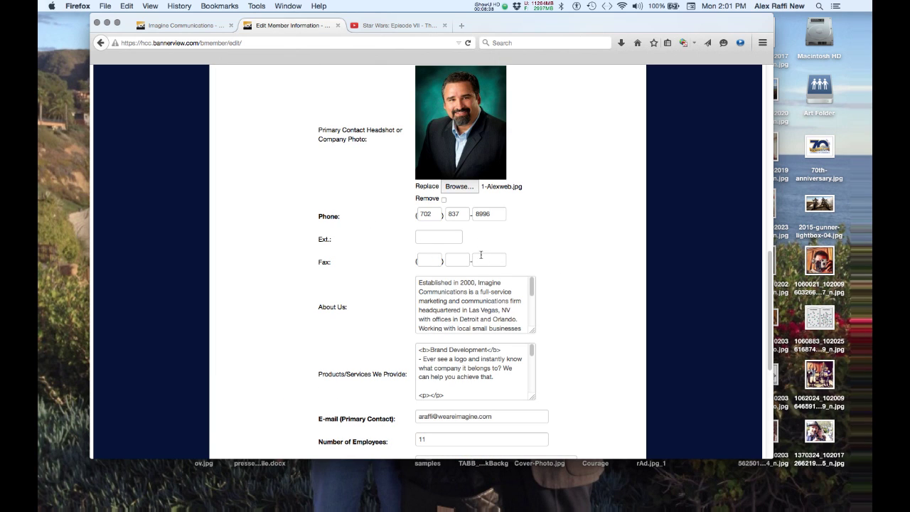
# - Review the phone, extension and fax fields, and read through the About Us text on the edit form
pyautogui.scroll(-3, 370, 192)
pyautogui.tripleClick(471, 220)
pyautogui.scroll(-4, 476, 221)
pyautogui.scroll(4, 491, 221)
pyautogui.click(565, 209)
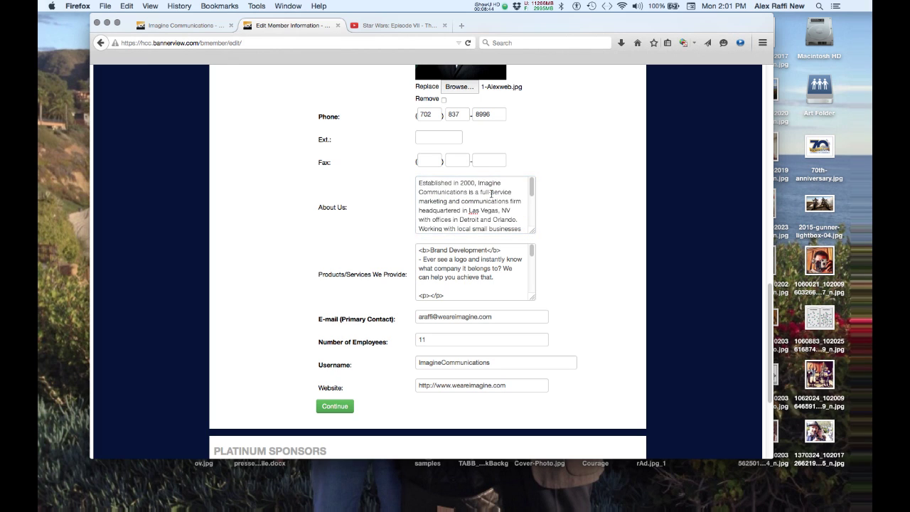
pyautogui.scroll(-2, 492, 194)
pyautogui.scroll(-1, 491, 194)
pyautogui.scroll(-3, 591, 192)
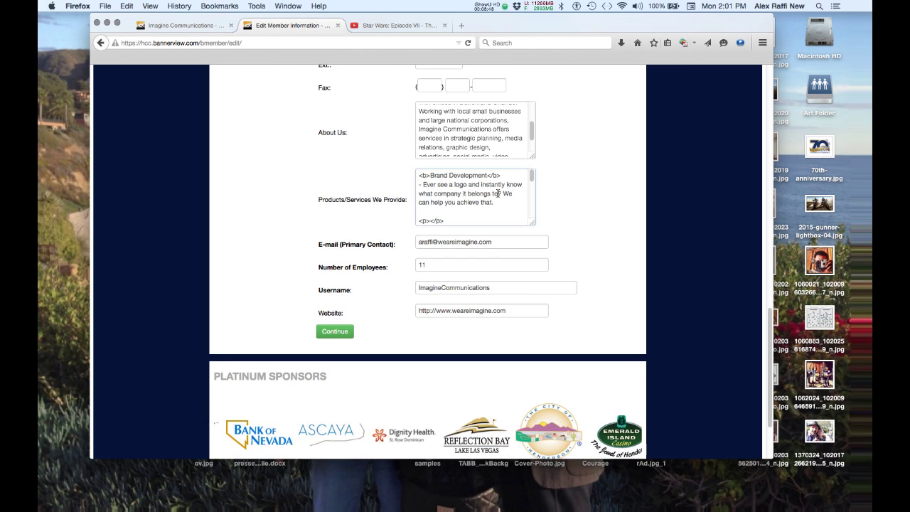
# - Examine the Brand Development entry at the start of the Products/Services We Provide text
pyautogui.moveTo(507, 202); pyautogui.dragTo(478, 148)
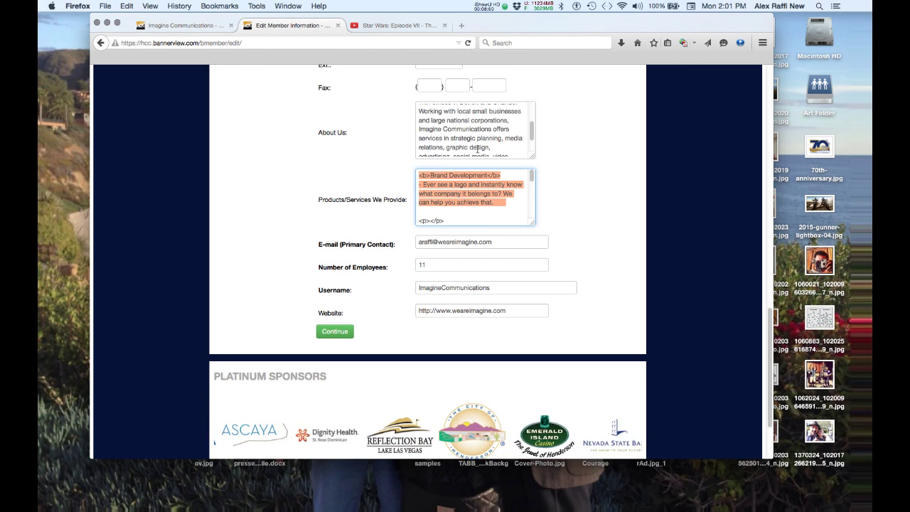
pyautogui.click(474, 214)
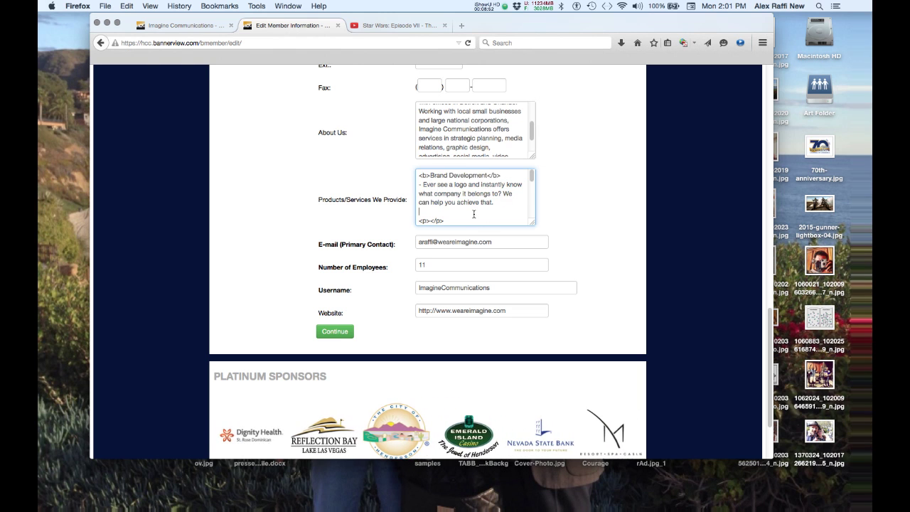
pyautogui.scroll(3, 474, 214)
# - Check how the Brand Development heading, the other service paragraphs and the Awards heading are formatted on the public directory listing
pyautogui.click(205, 27)
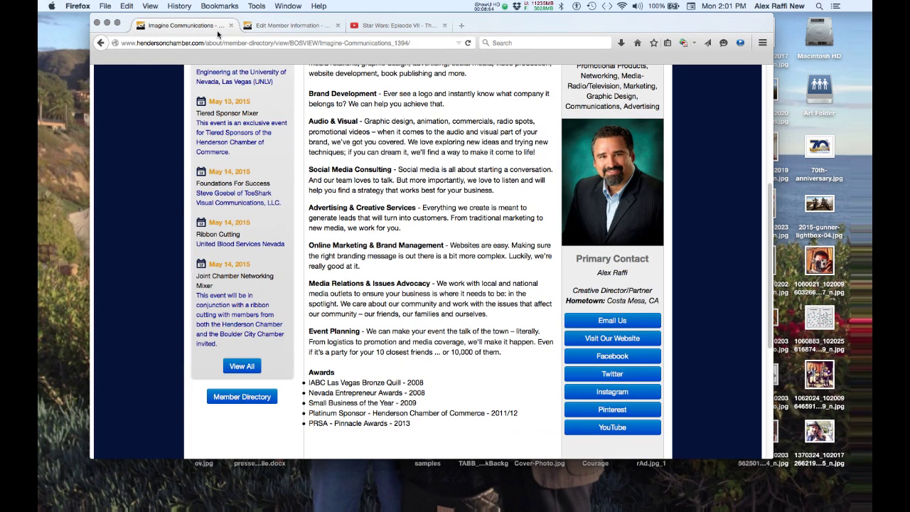
pyautogui.scroll(3, 508, 220)
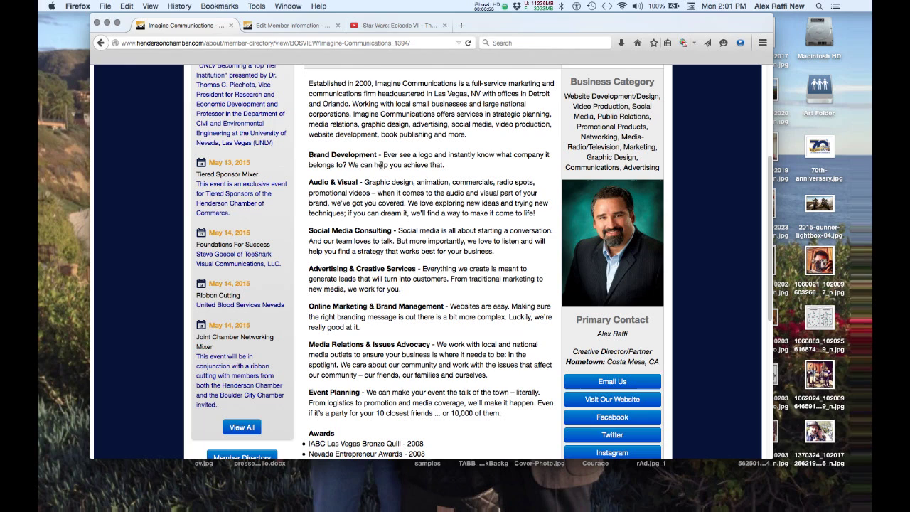
pyautogui.moveTo(379, 154); pyautogui.dragTo(308, 152)
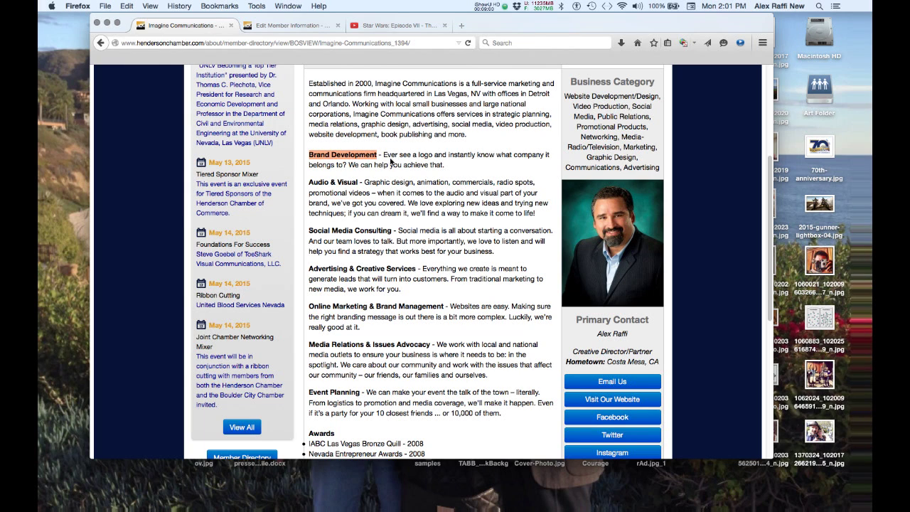
pyautogui.click(473, 170)
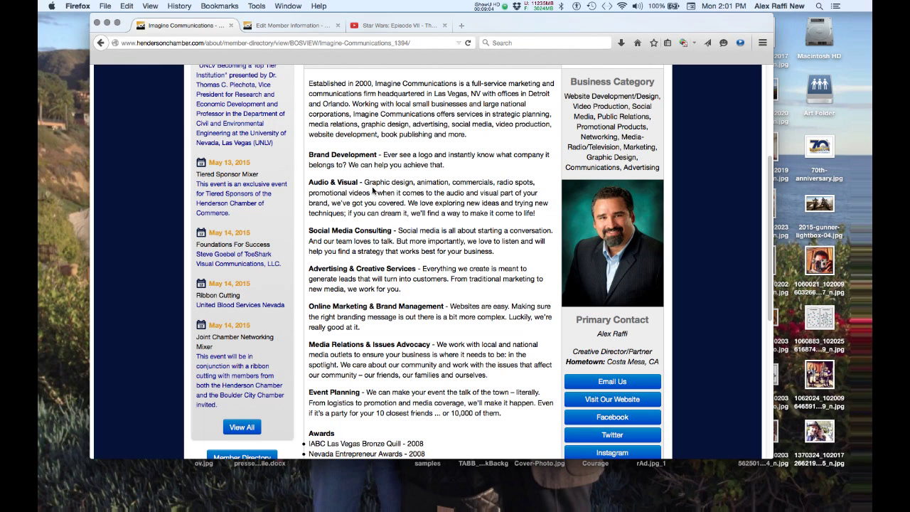
pyautogui.scroll(-4, 391, 228)
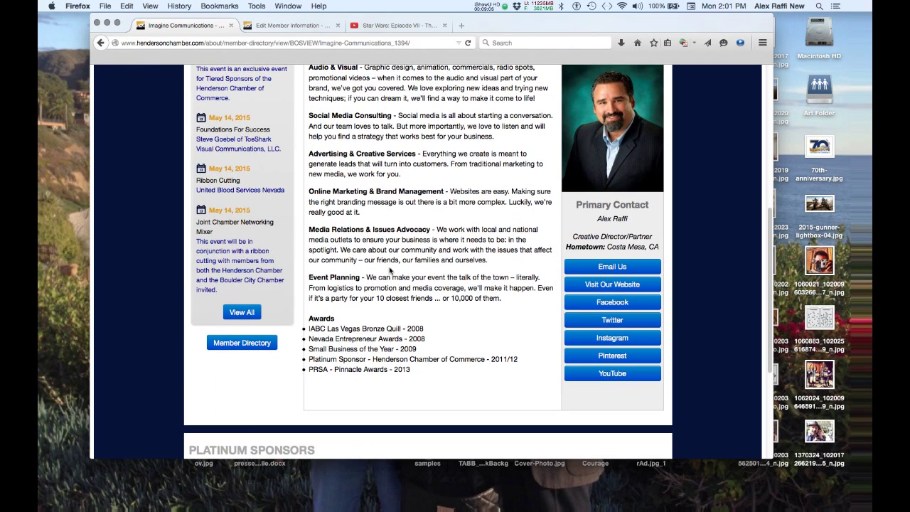
pyautogui.scroll(-1, 345, 293)
pyautogui.moveTo(338, 287); pyautogui.dragTo(307, 286)
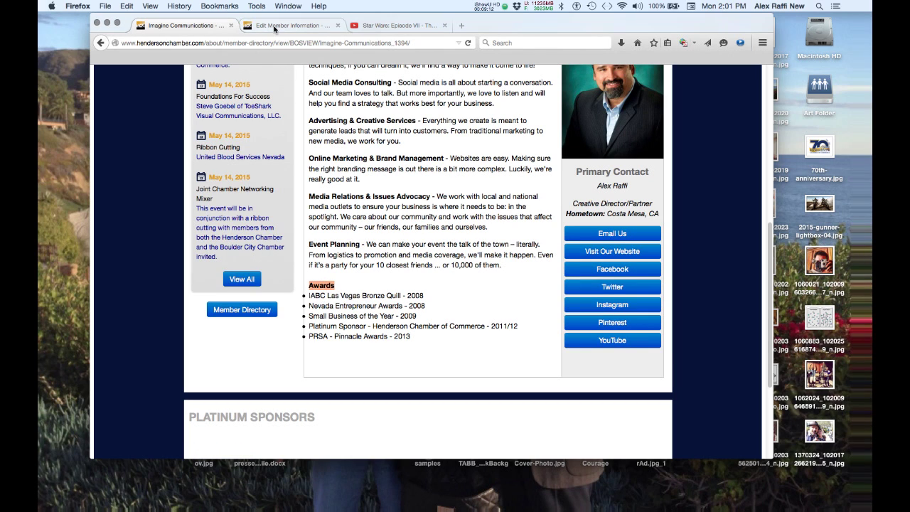
# - Return to the edit form and examine the bold tags around Brand Development in the Products/Services We Provide text
pyautogui.click(276, 27)
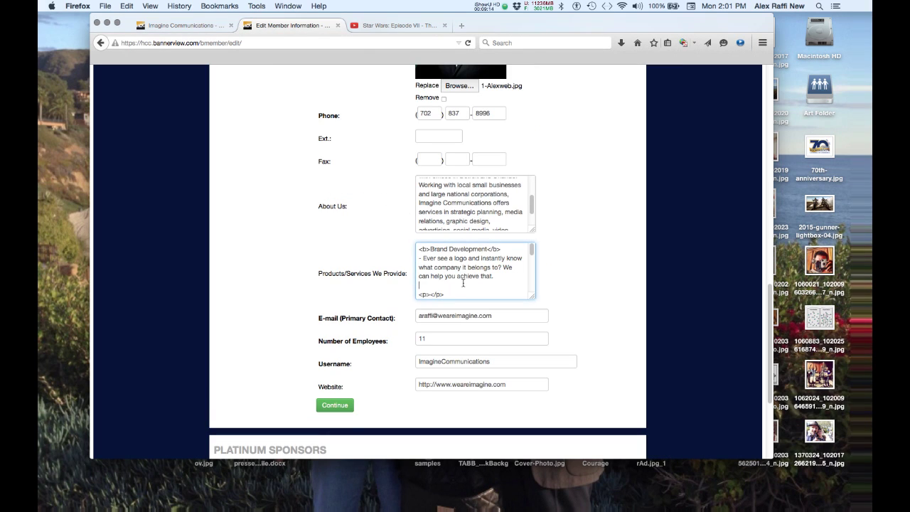
pyautogui.scroll(1, 463, 284)
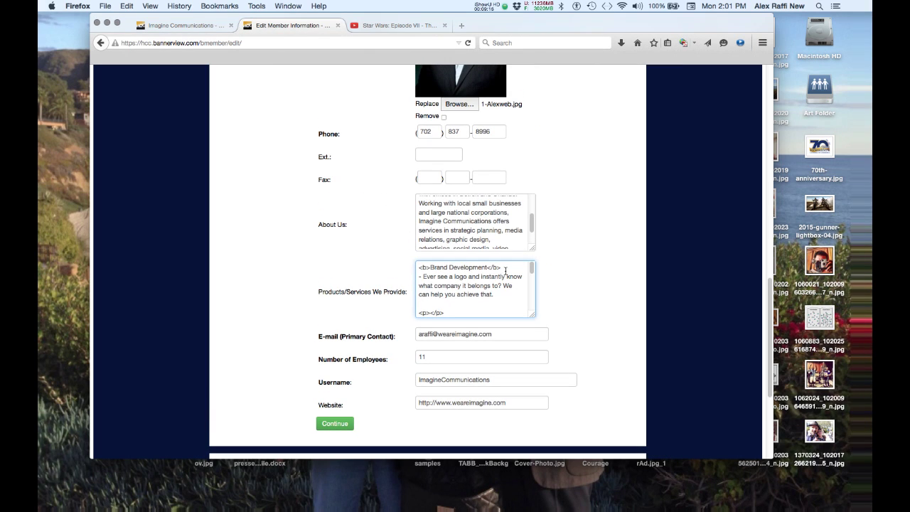
pyautogui.moveTo(505, 268); pyautogui.dragTo(420, 264)
pyautogui.click(434, 268)
# - Examine the paragraph tags separating the Brand Development and Audio & Visual entries in the Products/Services We Provide text
pyautogui.scroll(-3, 451, 267)
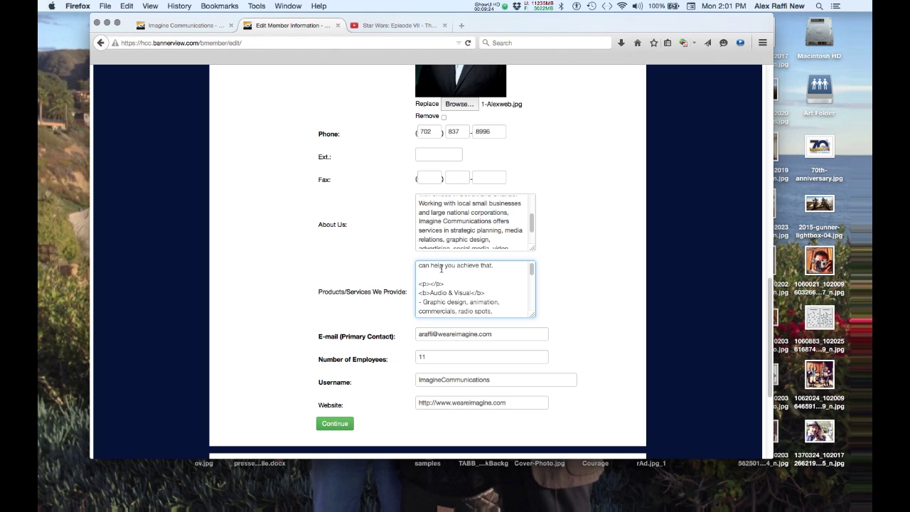
pyautogui.click(453, 281)
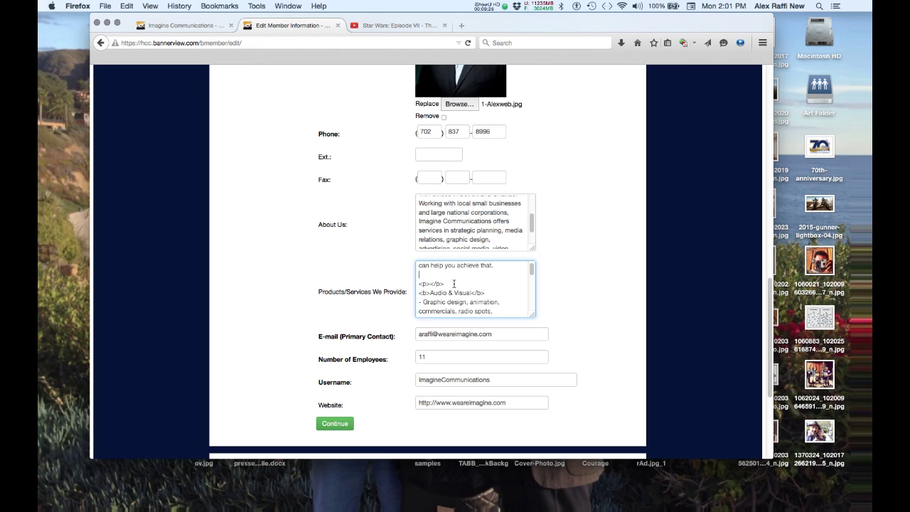
pyautogui.click(454, 284)
pyautogui.moveTo(427, 283); pyautogui.dragTo(419, 285)
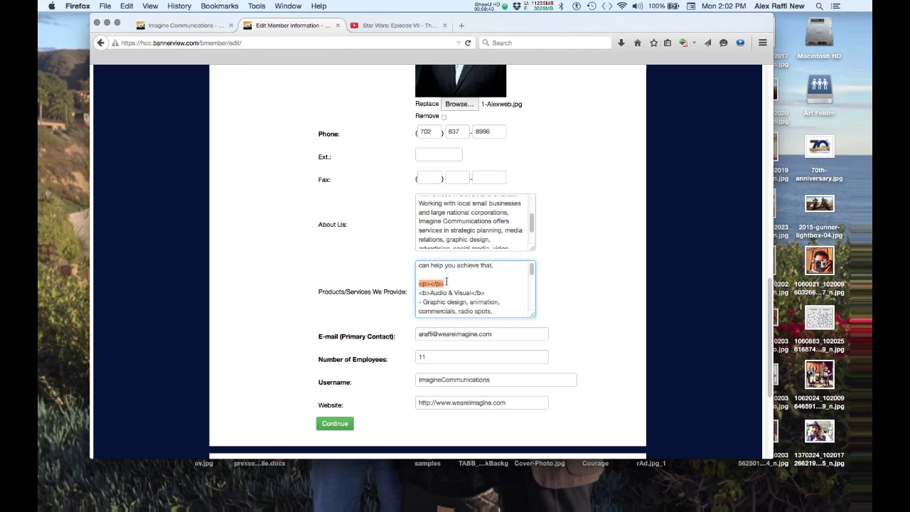
pyautogui.moveTo(446, 283); pyautogui.dragTo(429, 282)
# - Read through the paragraph and bold tags of the remaining service entries, from Social Media Consulting down to the Awards section
pyautogui.scroll(-5, 474, 284)
pyautogui.scroll(-1, 474, 284)
pyautogui.scroll(1, 474, 285)
pyautogui.scroll(-1, 463, 283)
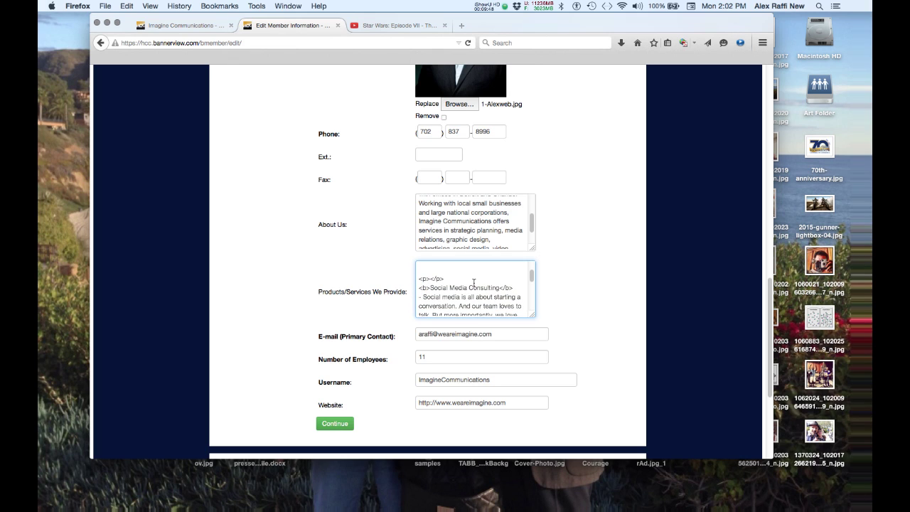
pyautogui.moveTo(453, 282); pyautogui.dragTo(417, 281)
pyautogui.scroll(-6, 462, 296)
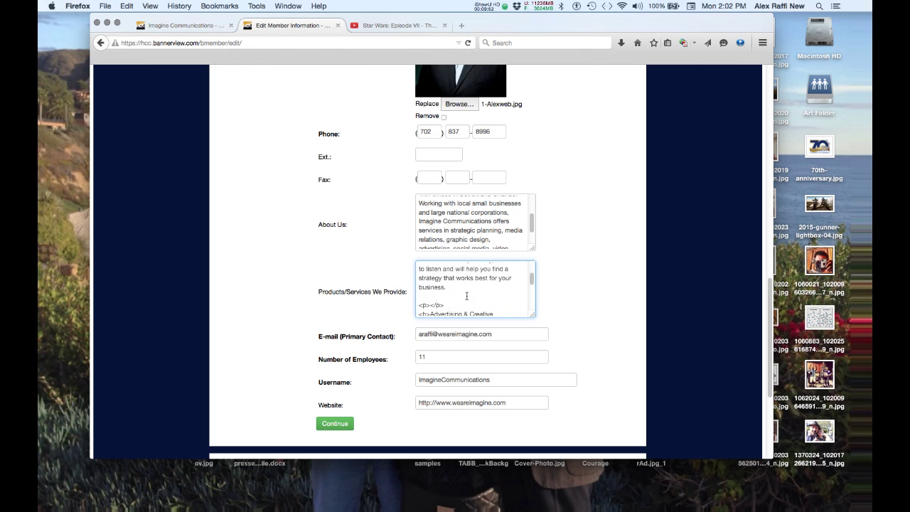
pyautogui.scroll(-8, 467, 296)
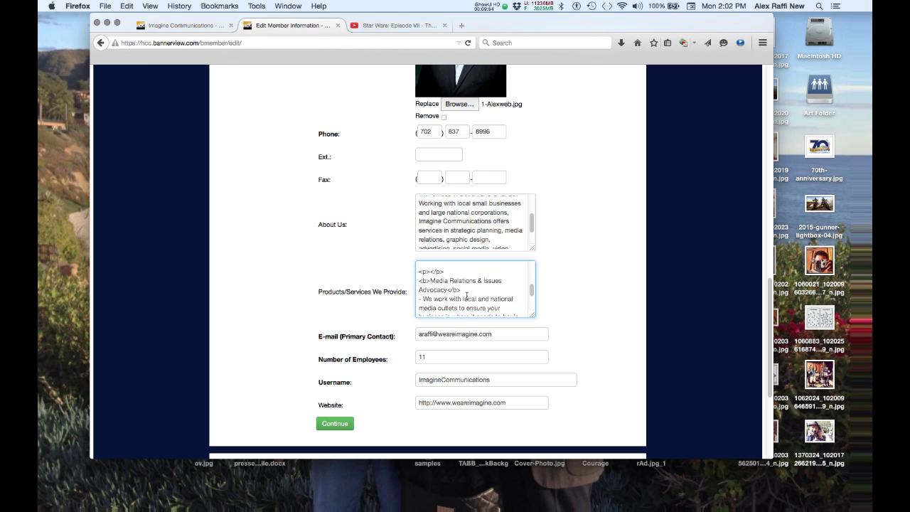
pyautogui.scroll(-6, 467, 297)
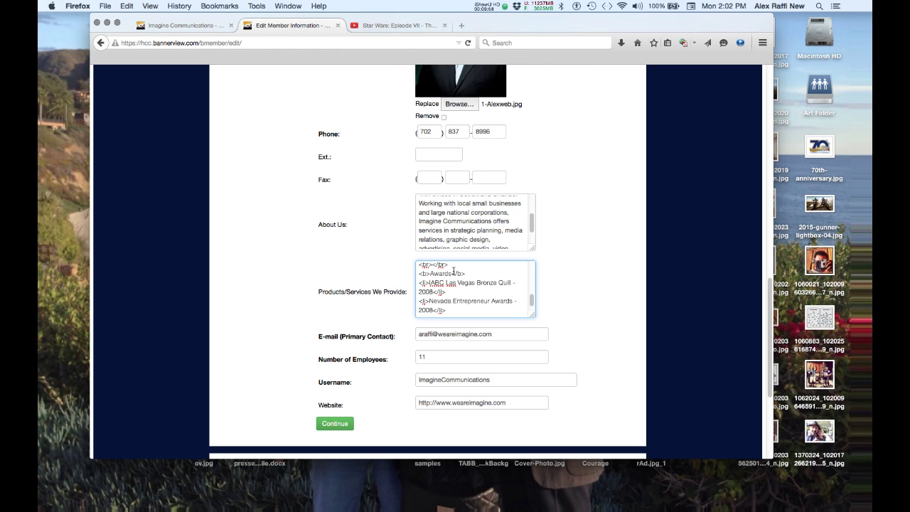
# - Check the Awards section on the public listing, and return to its markup in the edit form
pyautogui.click(199, 26)
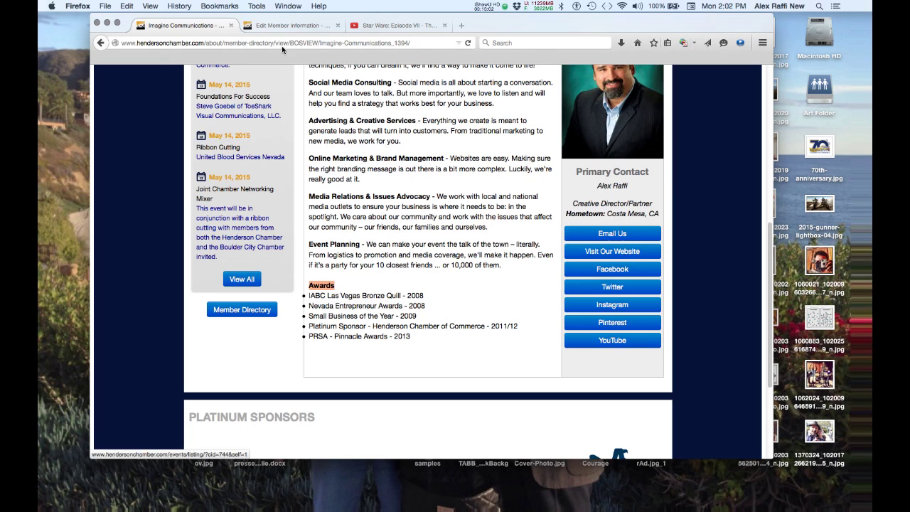
pyautogui.click(281, 26)
pyautogui.scroll(-2, 461, 309)
pyautogui.scroll(2, 461, 309)
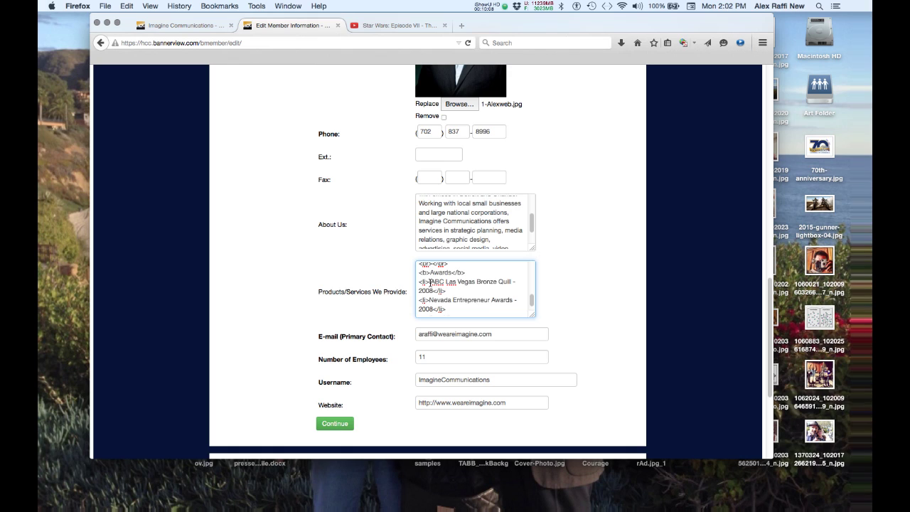
# - Examine the list-item tags around the award entries and compare them with the bulleted Awards list on the public listing
pyautogui.moveTo(430, 283); pyautogui.dragTo(413, 282)
pyautogui.click(448, 291)
pyautogui.moveTo(443, 291); pyautogui.dragTo(416, 282)
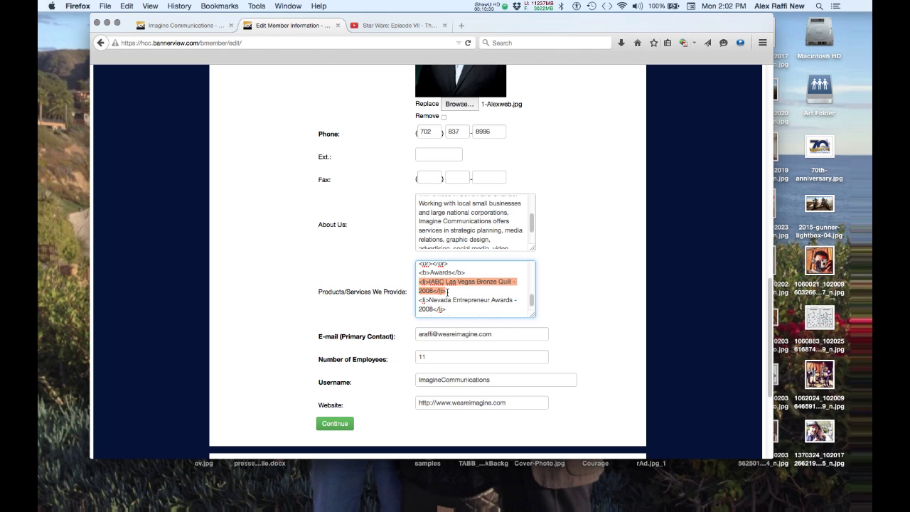
pyautogui.scroll(-3, 447, 292)
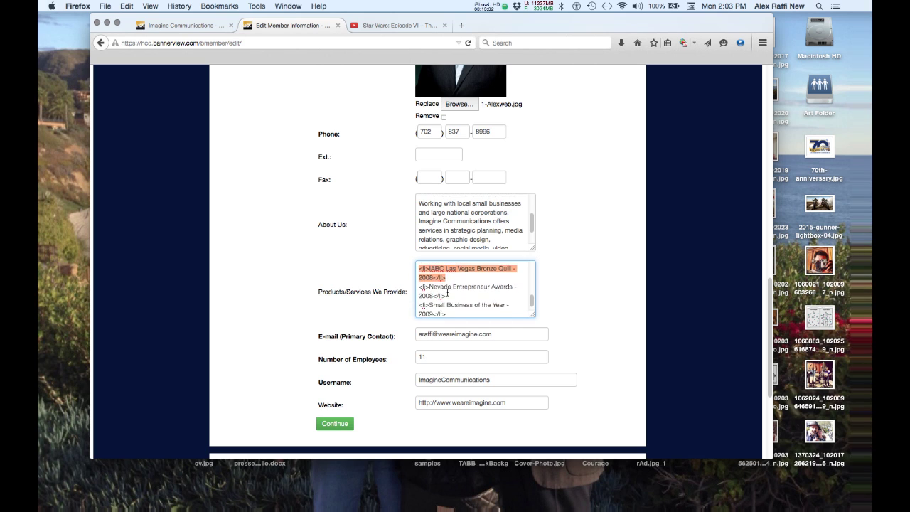
pyautogui.scroll(-2, 447, 291)
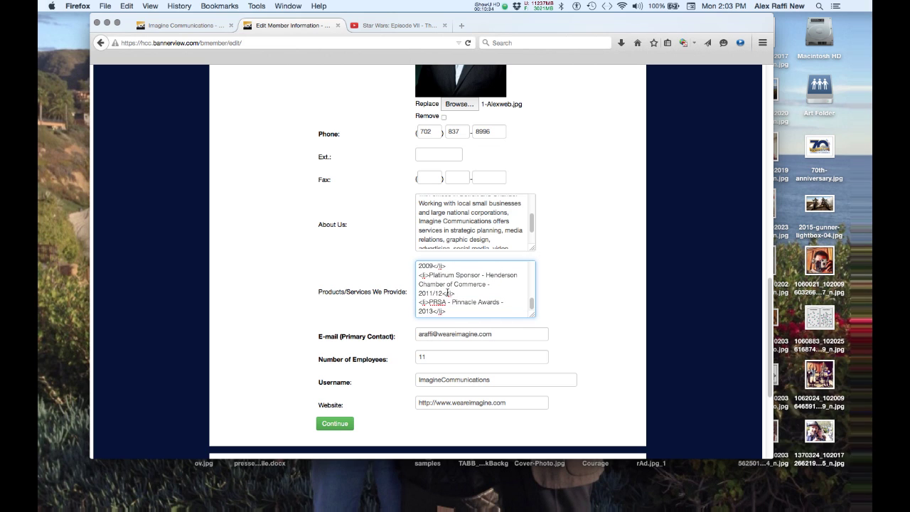
pyautogui.scroll(3, 448, 292)
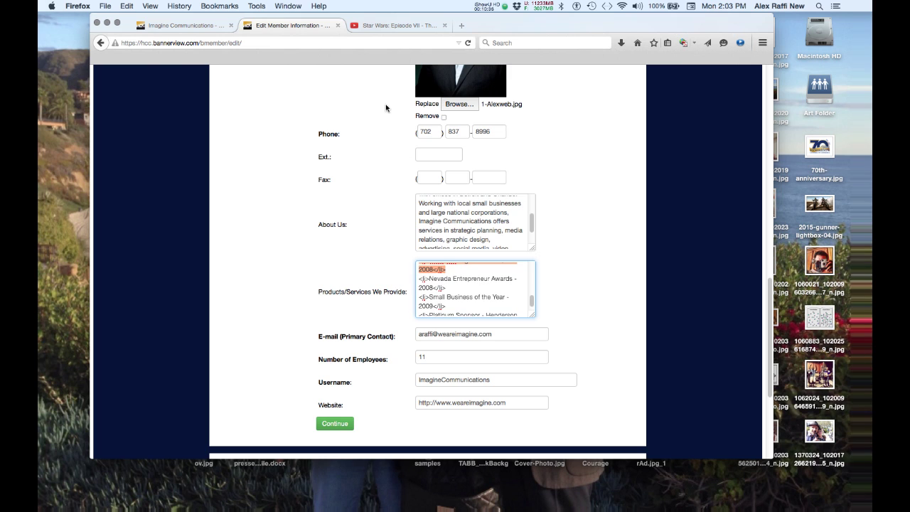
pyautogui.click(185, 26)
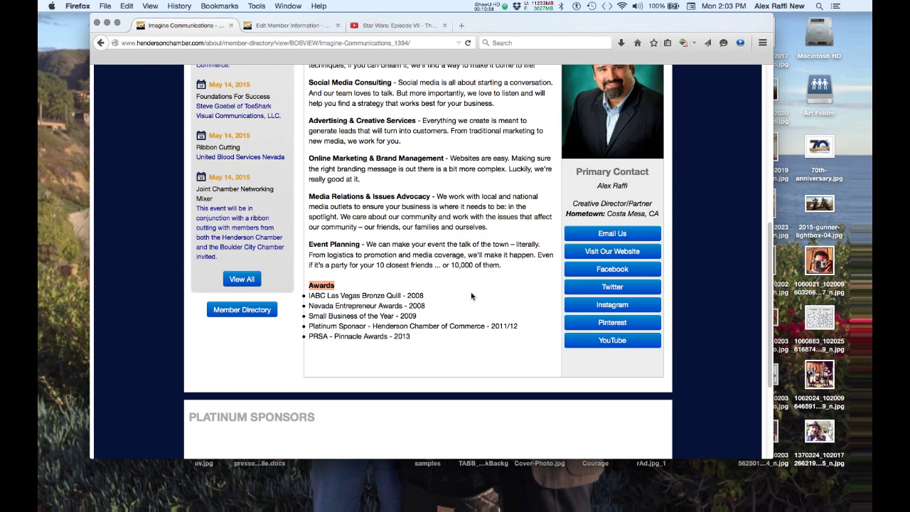
pyautogui.click(266, 29)
# - Review the remaining form fields, including the primary contact e-mail, number of employees and username
pyautogui.scroll(-5, 465, 306)
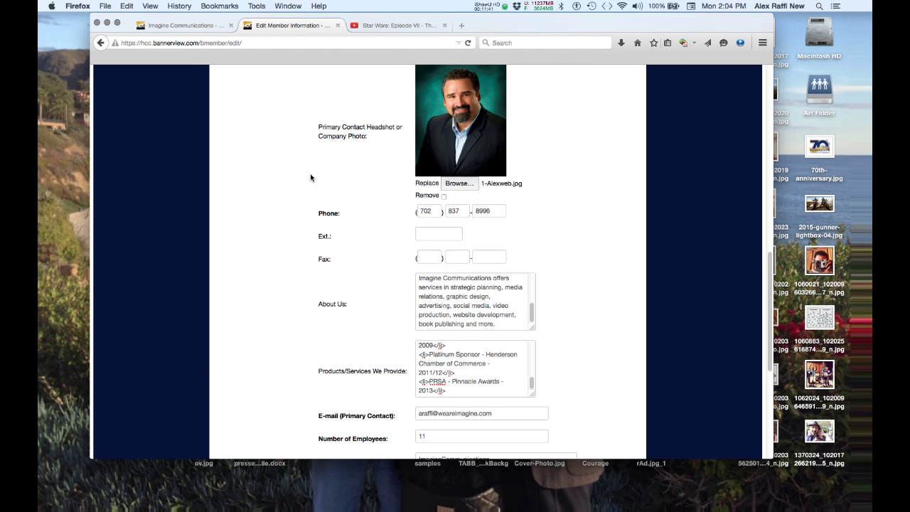
pyautogui.scroll(-5, 311, 178)
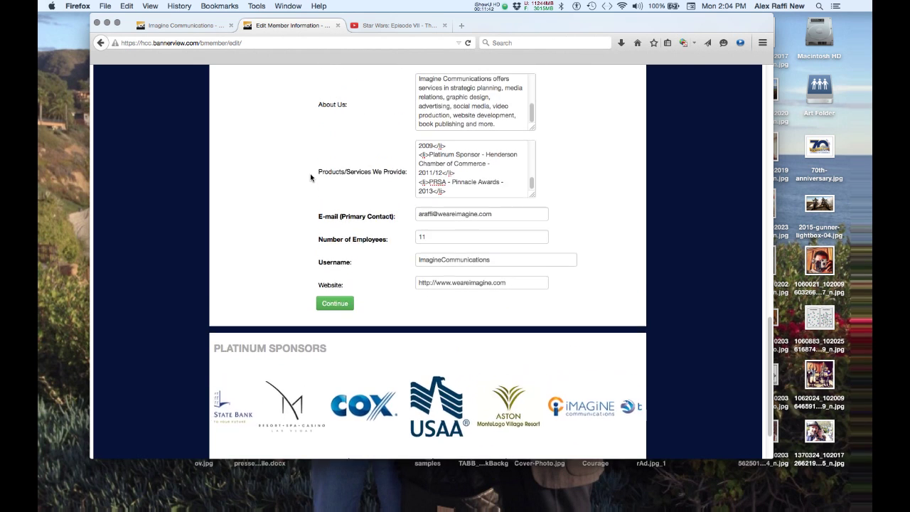
pyautogui.scroll(3, 311, 177)
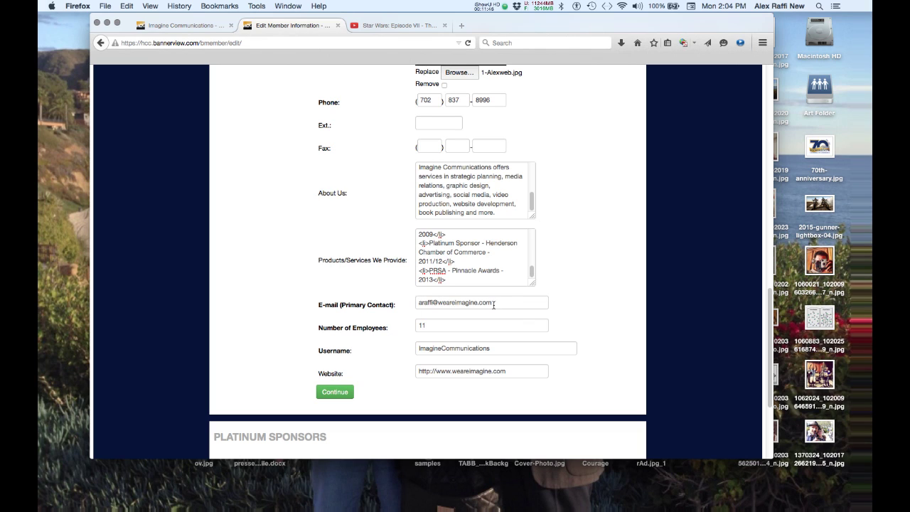
pyautogui.doubleClick(446, 327)
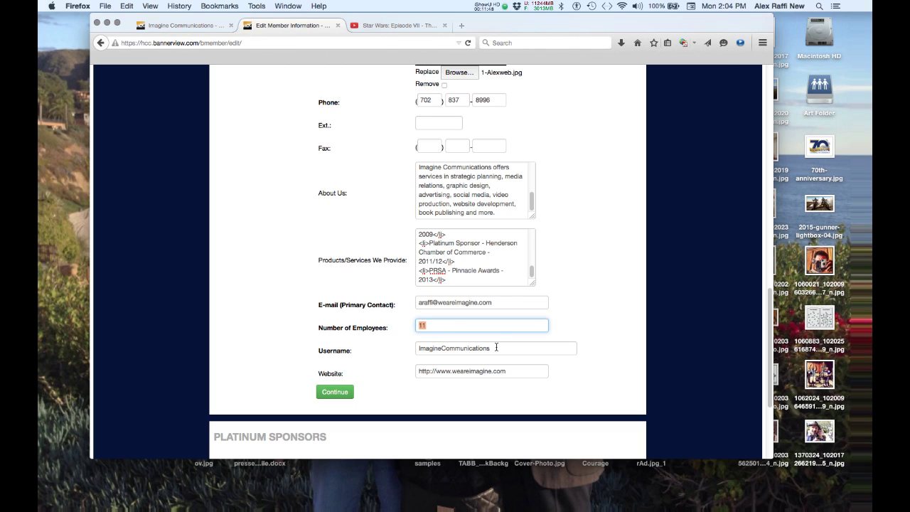
pyautogui.moveTo(502, 349); pyautogui.dragTo(414, 347)
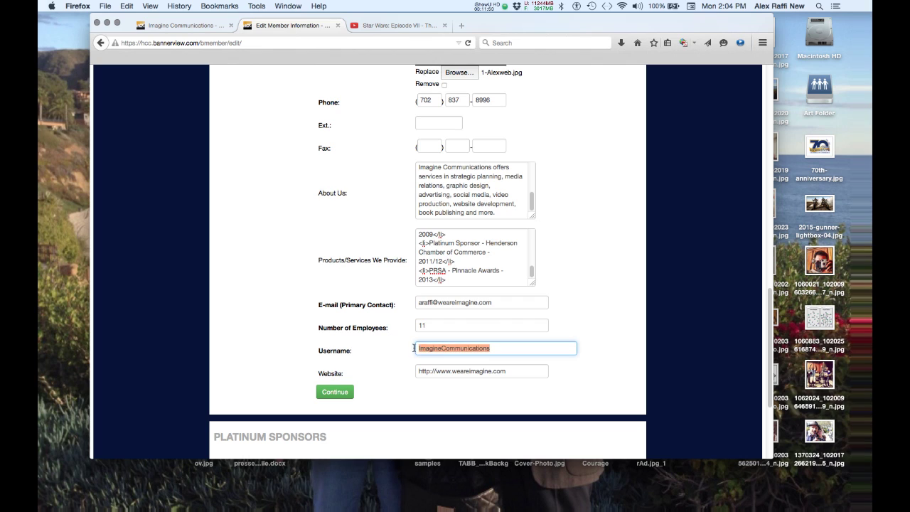
# - Review the username and website fields, and continue to the next page of the member edit form
pyautogui.click(442, 350)
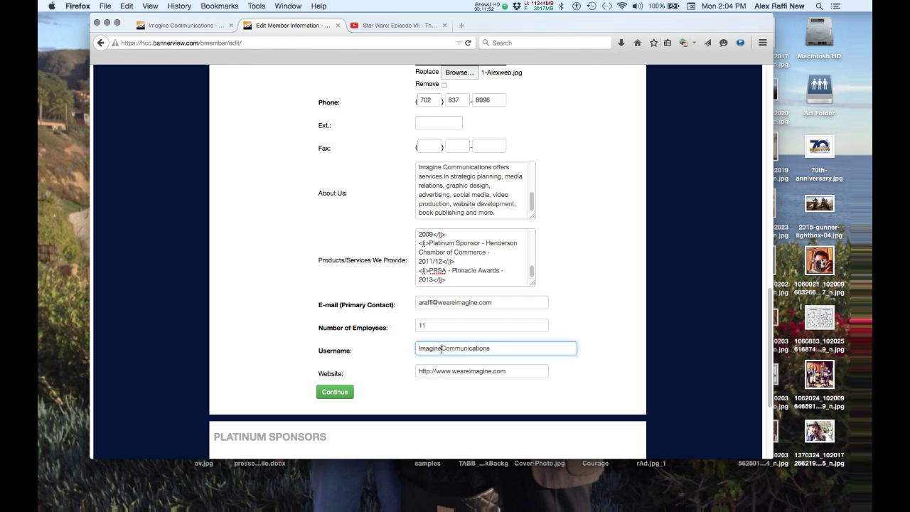
pyautogui.moveTo(501, 350); pyautogui.dragTo(403, 341)
pyautogui.scroll(-2, 435, 265)
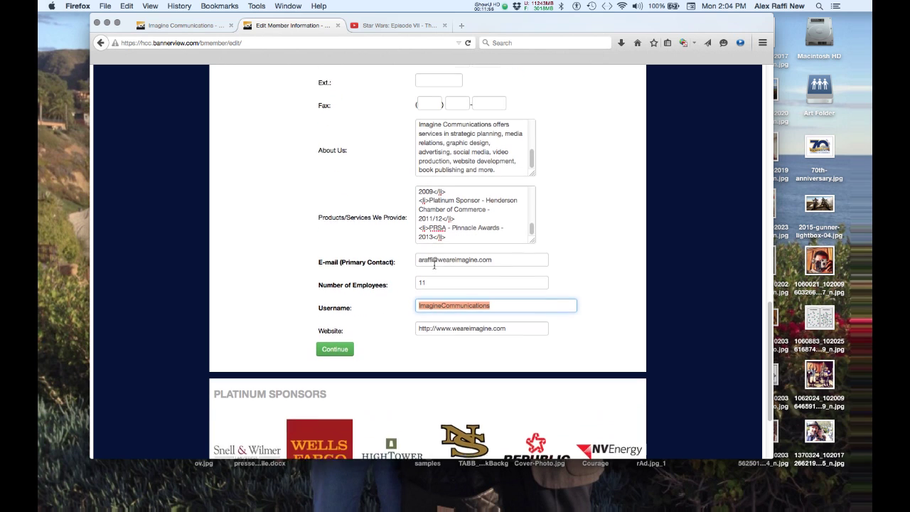
pyautogui.press('Tab')
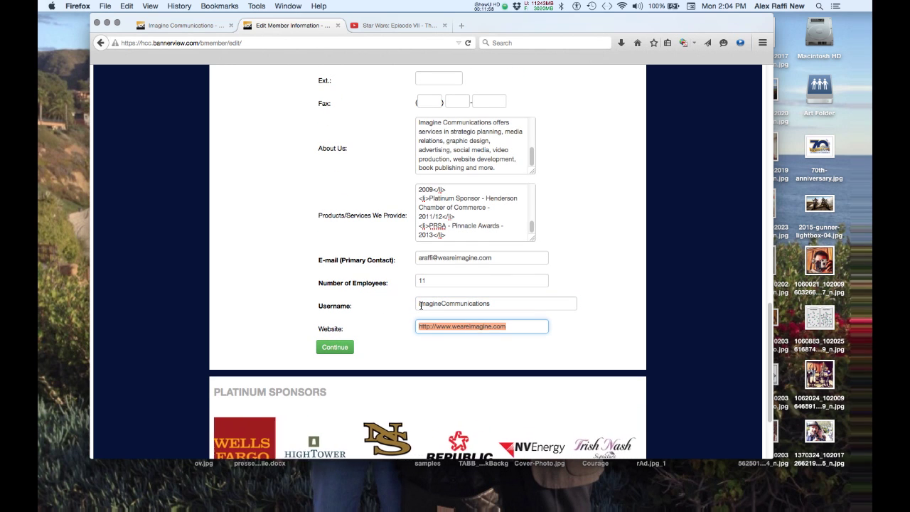
pyautogui.scroll(-2, 338, 318)
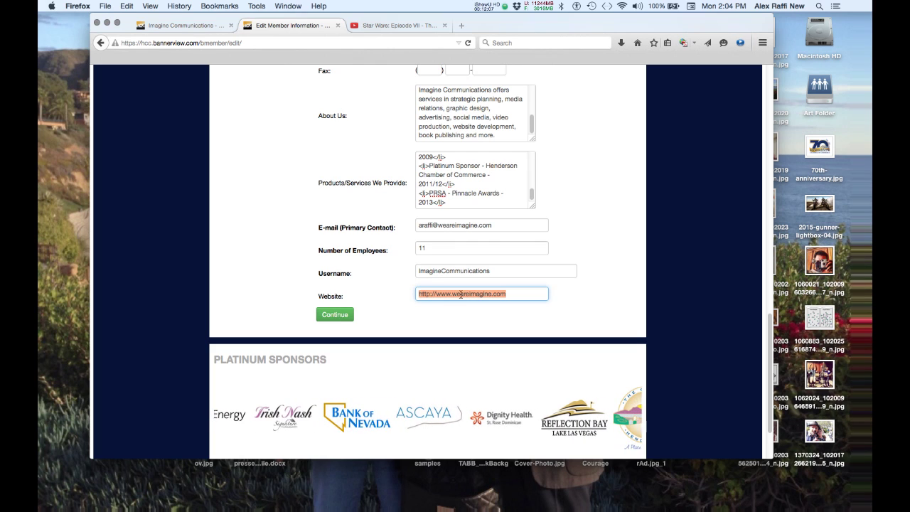
pyautogui.press('Right')
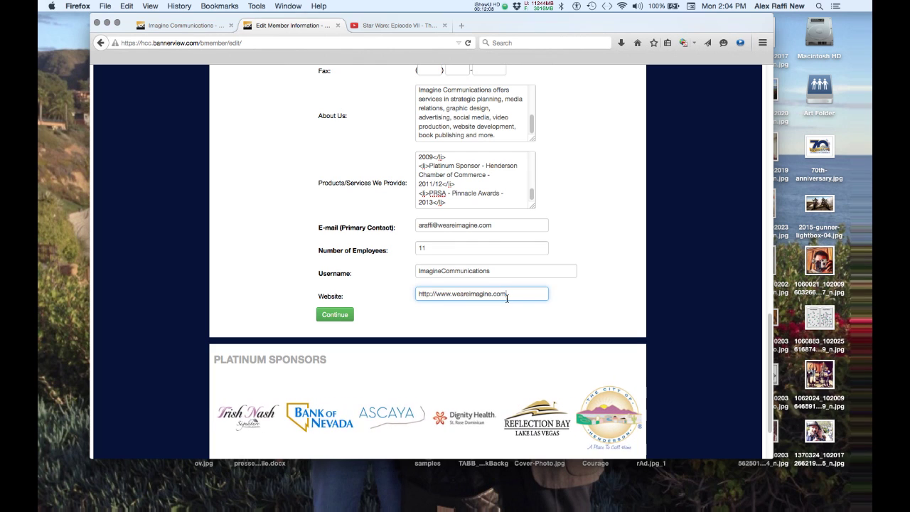
pyautogui.click(332, 315)
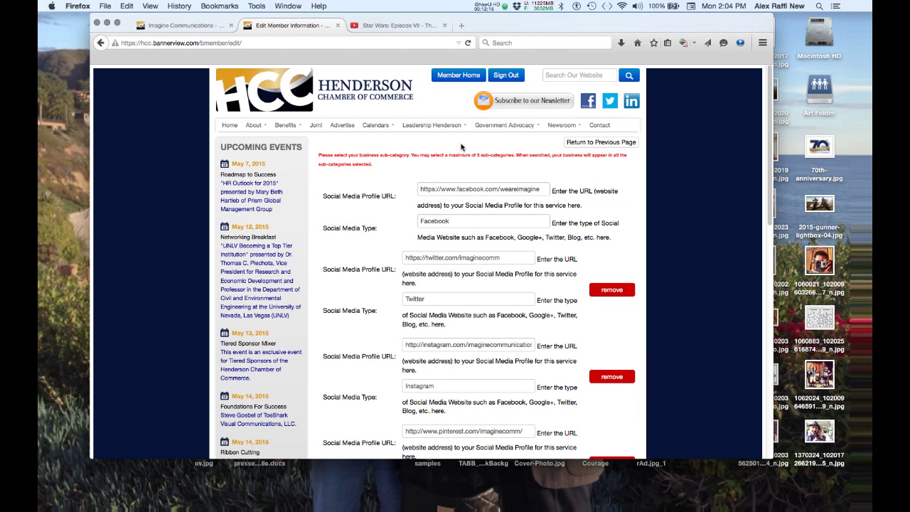
# - Compare the social media profile fields in the form with the social media links on the public listing
pyautogui.scroll(-3, 461, 146)
pyautogui.scroll(3, 461, 146)
pyautogui.hotkey('ctrl', 'shift', 'Tab')
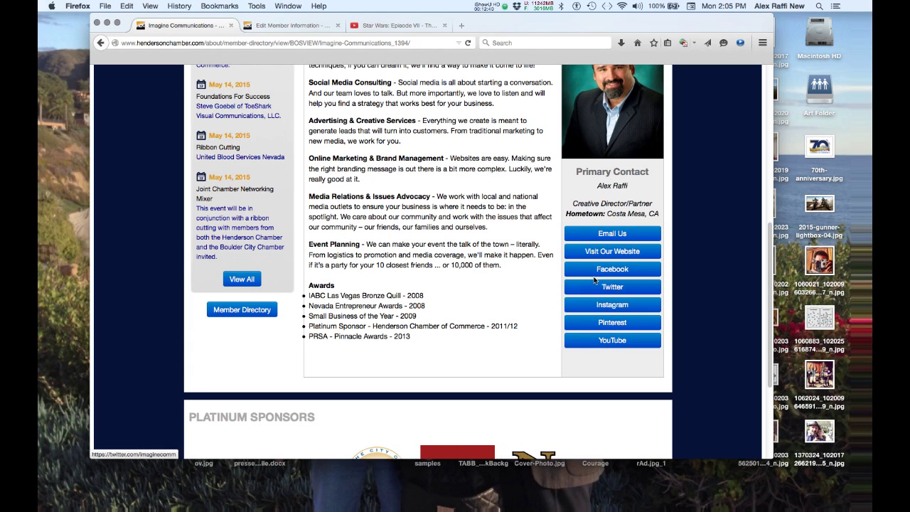
pyautogui.click(285, 28)
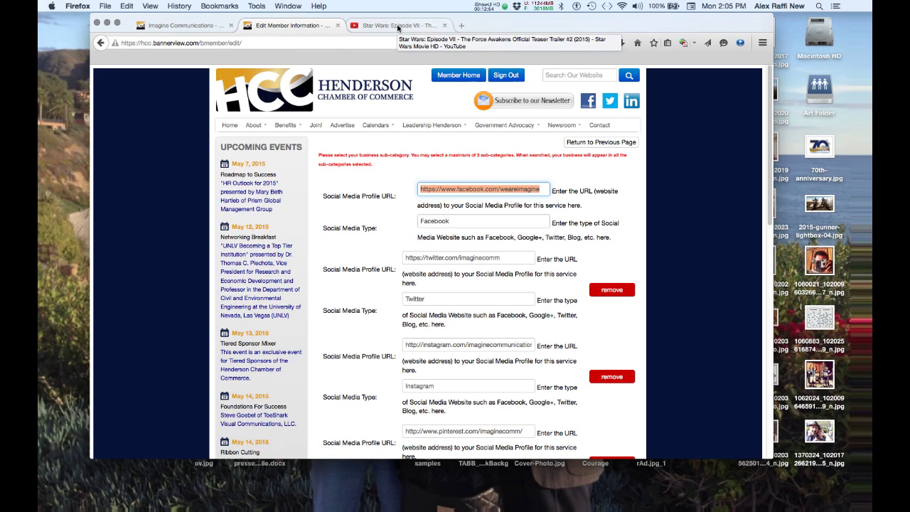
pyautogui.click(270, 44)
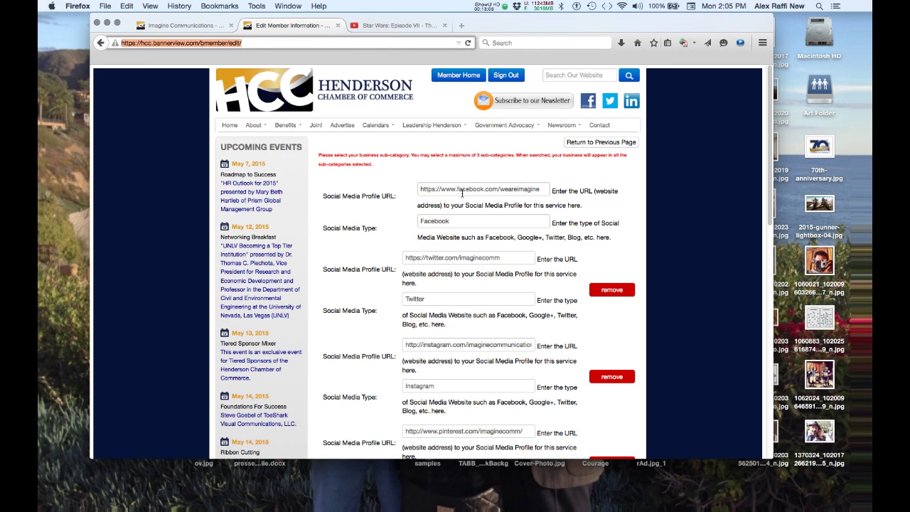
pyautogui.tripleClick(439, 192)
pyautogui.click(436, 190)
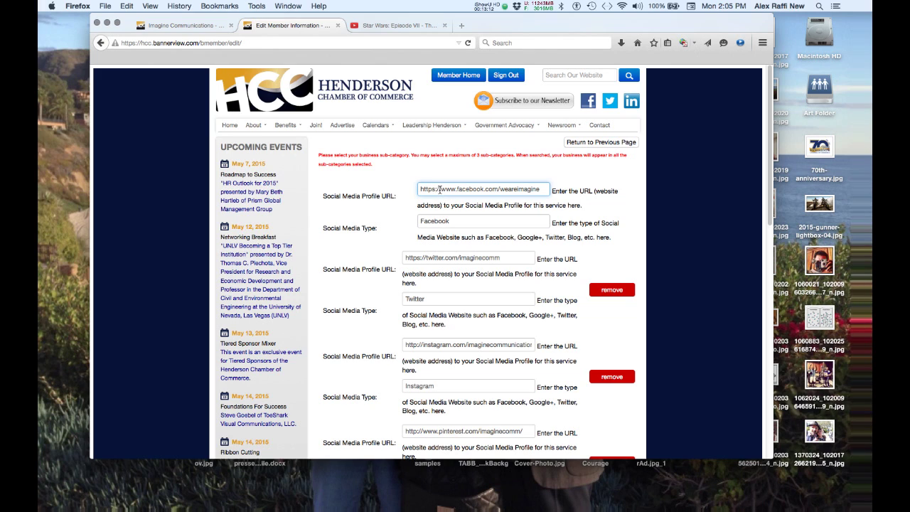
pyautogui.moveTo(440, 190); pyautogui.dragTo(417, 190)
pyautogui.click(204, 27)
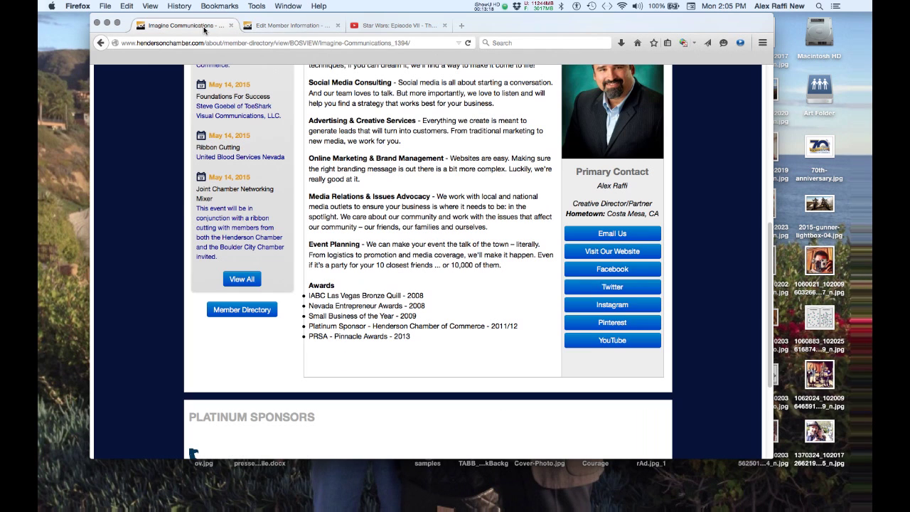
pyautogui.click(293, 27)
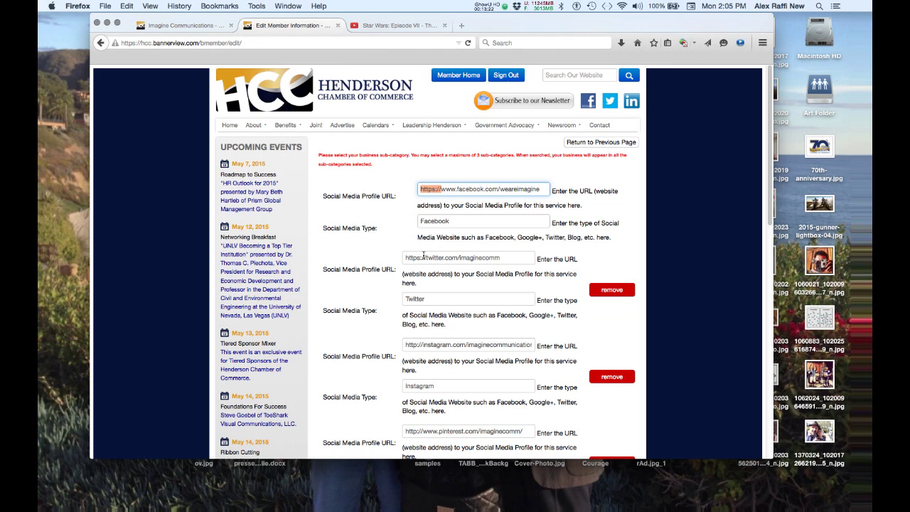
# - Compare the Facebook profile URL and social media type with the Facebook link on the public listing
pyautogui.scroll(-1, 454, 260)
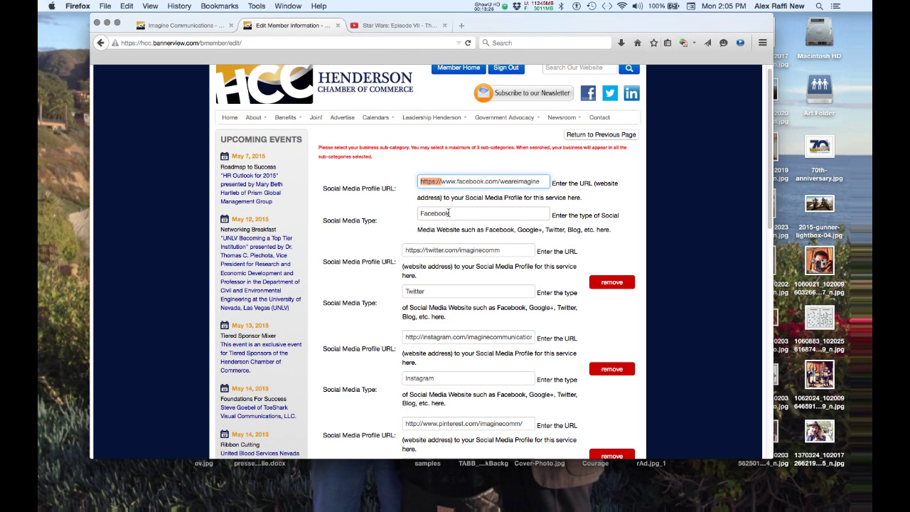
pyautogui.tripleClick(458, 182)
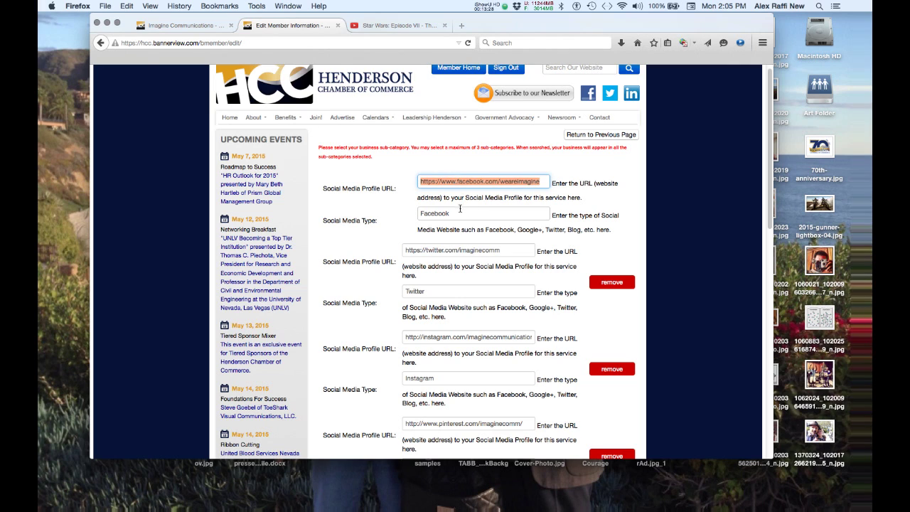
pyautogui.tripleClick(460, 211)
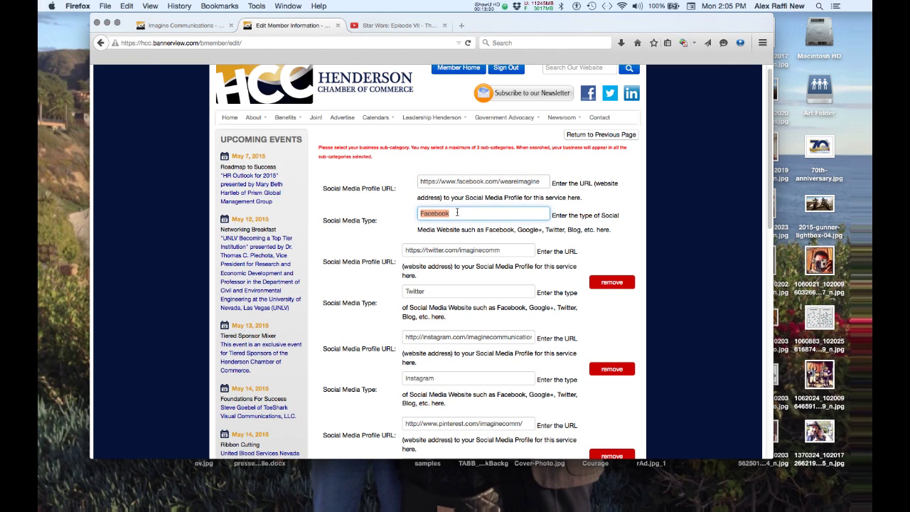
pyautogui.click(220, 27)
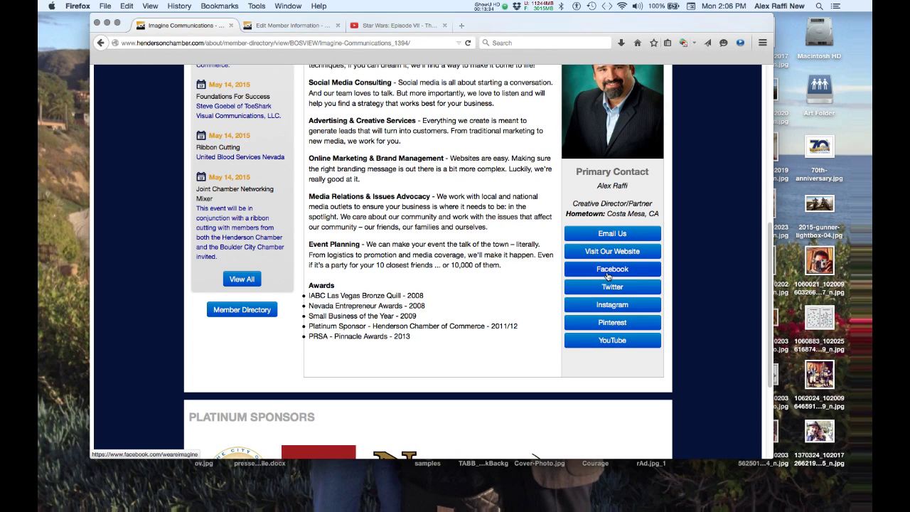
pyautogui.click(296, 28)
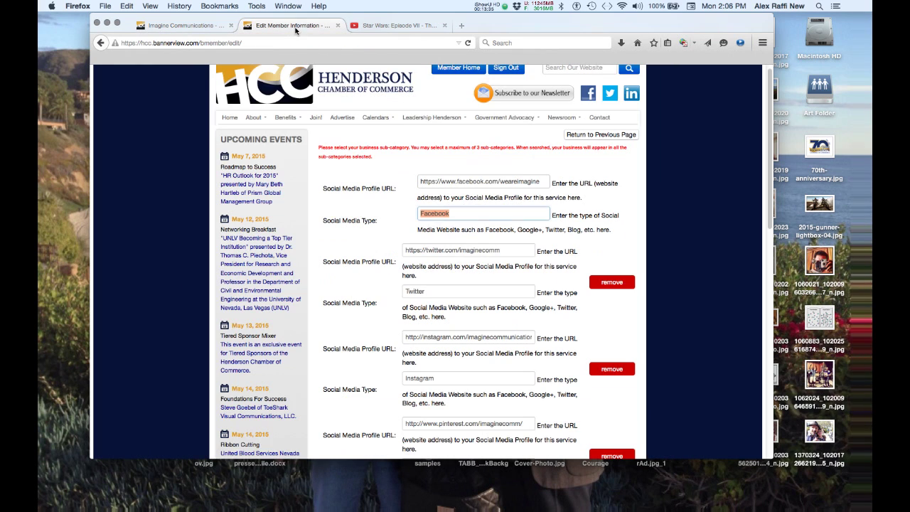
# - Examine the profile URL and type entries for Facebook, Twitter and Instagram in the edit form
pyautogui.tripleClick(448, 181)
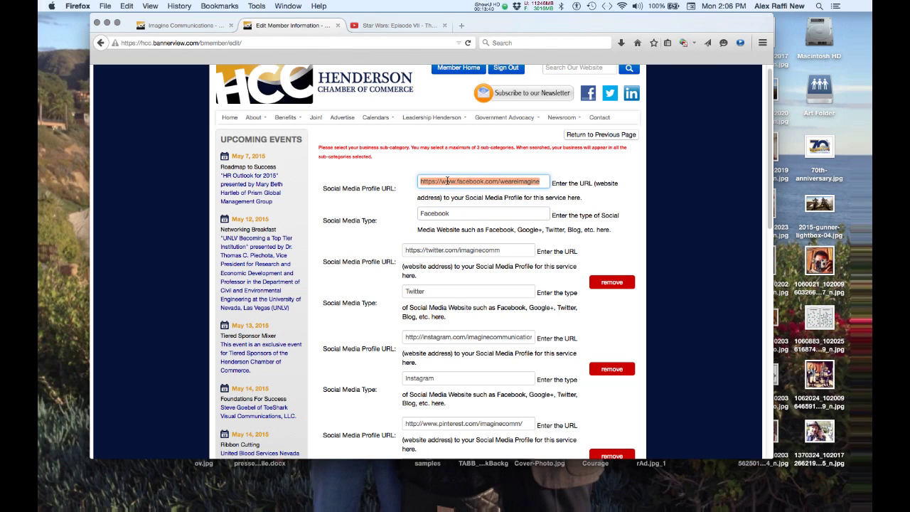
pyautogui.tripleClick(464, 250)
pyautogui.tripleClick(446, 293)
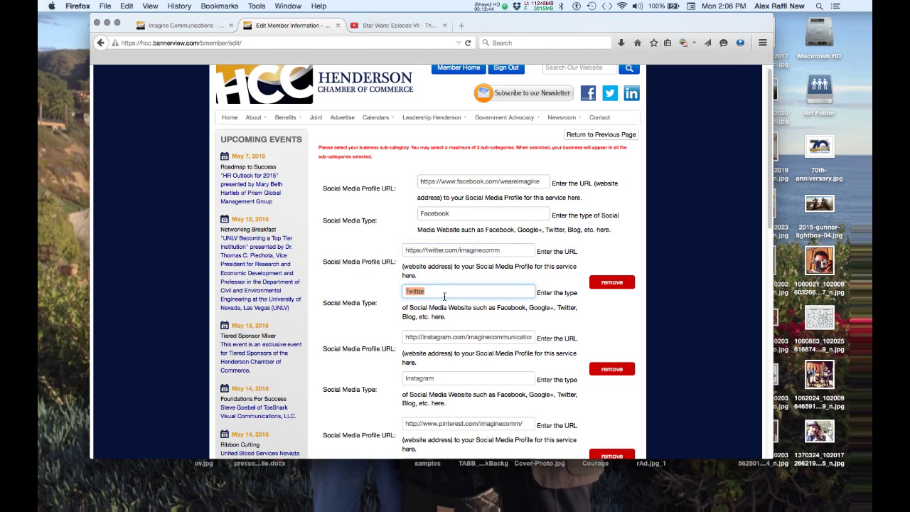
pyautogui.scroll(-2, 446, 292)
pyautogui.click(445, 295)
pyautogui.tripleClick(445, 296)
pyautogui.scroll(-5, 443, 295)
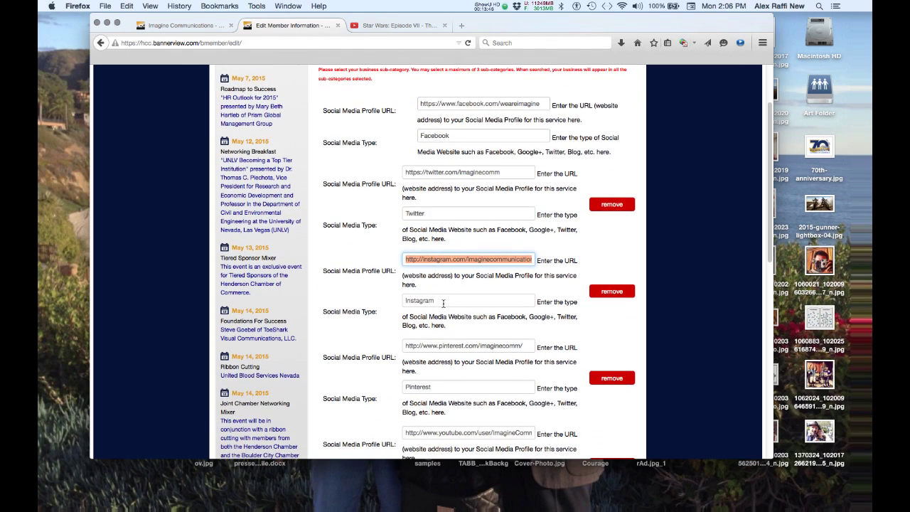
# - Review the Pinterest and YouTube entries and the option for adding another social media profile
pyautogui.scroll(-4, 442, 293)
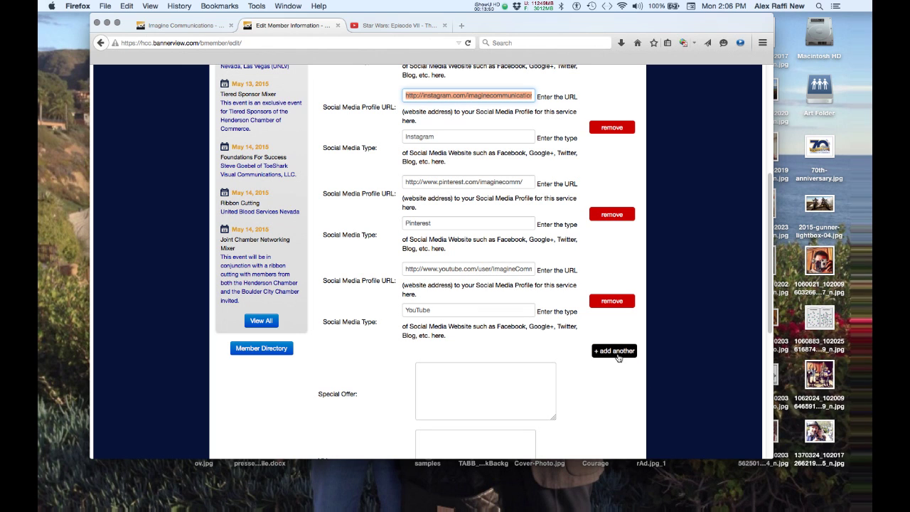
pyautogui.scroll(3, 498, 146)
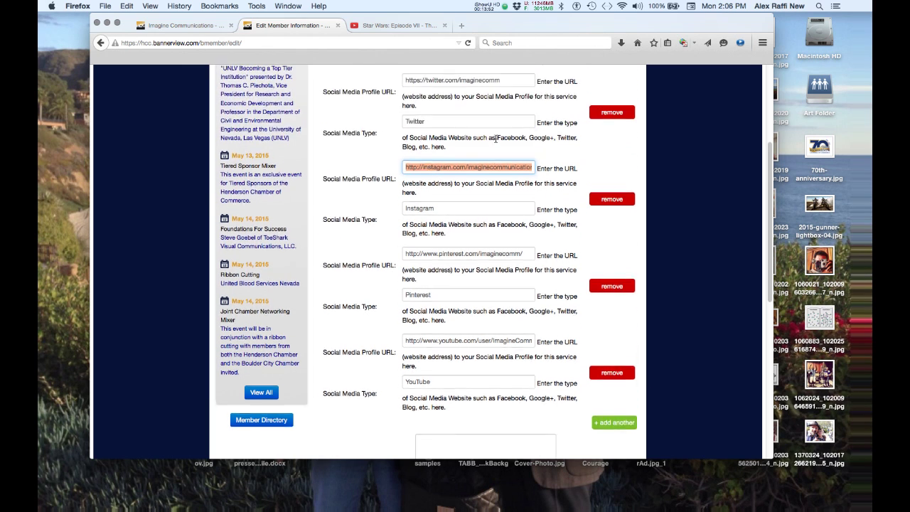
pyautogui.scroll(-5, 496, 139)
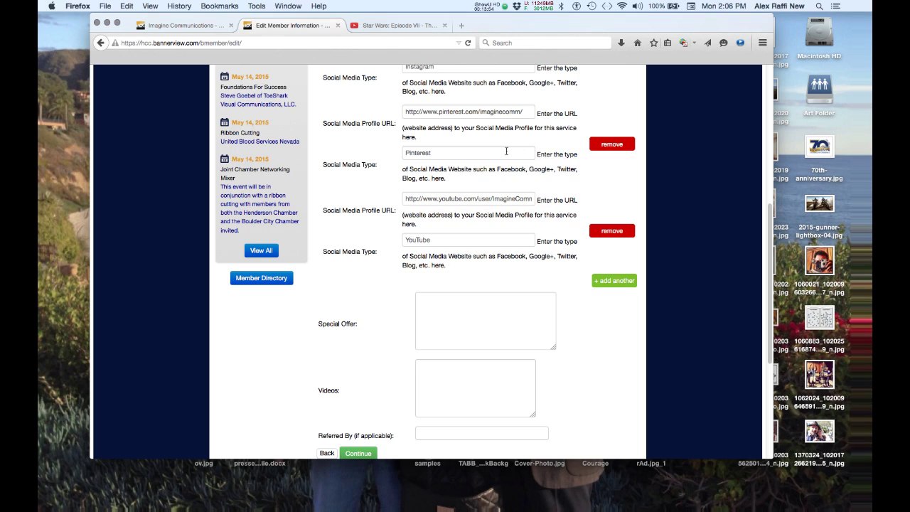
pyautogui.scroll(5, 506, 151)
pyautogui.scroll(-4, 507, 154)
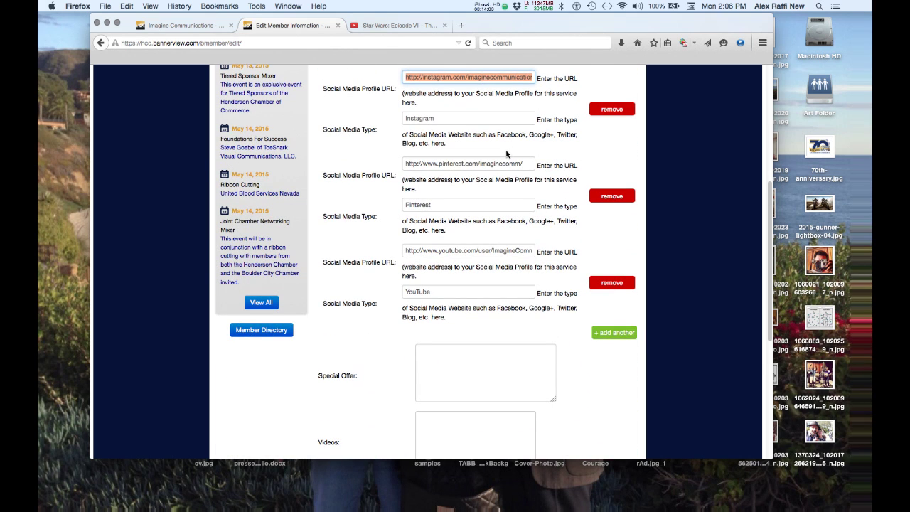
# - Review the empty Special Offer field and place the cursor in the Videos field
pyautogui.click(442, 360)
pyautogui.scroll(-2, 443, 359)
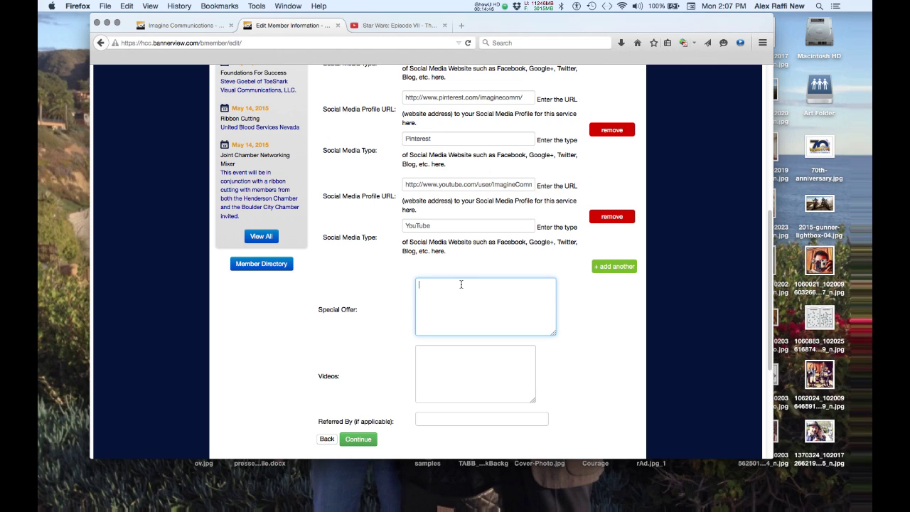
pyautogui.click(447, 368)
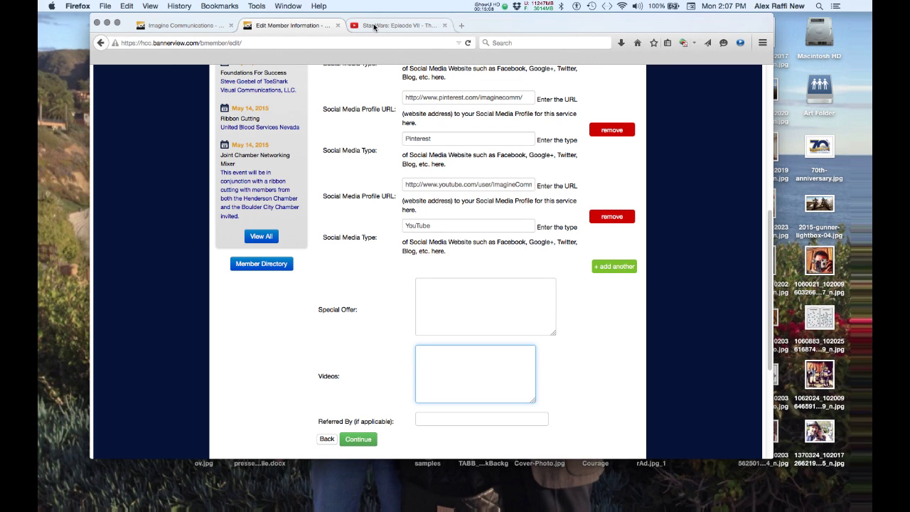
# - Switch to the Star Wars: Episode VII teaser trailer on YouTube and examine the video ID in its address
pyautogui.click(375, 27)
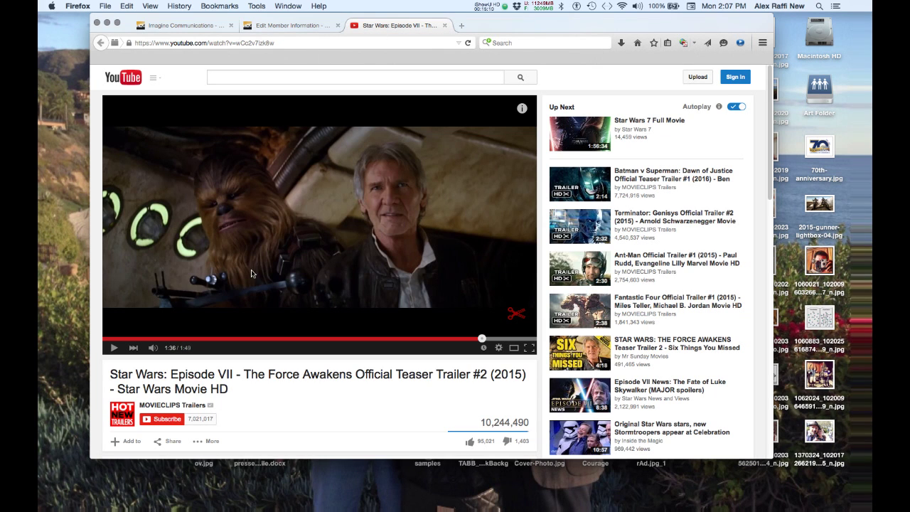
pyautogui.scroll(-1, 238, 289)
pyautogui.click(284, 27)
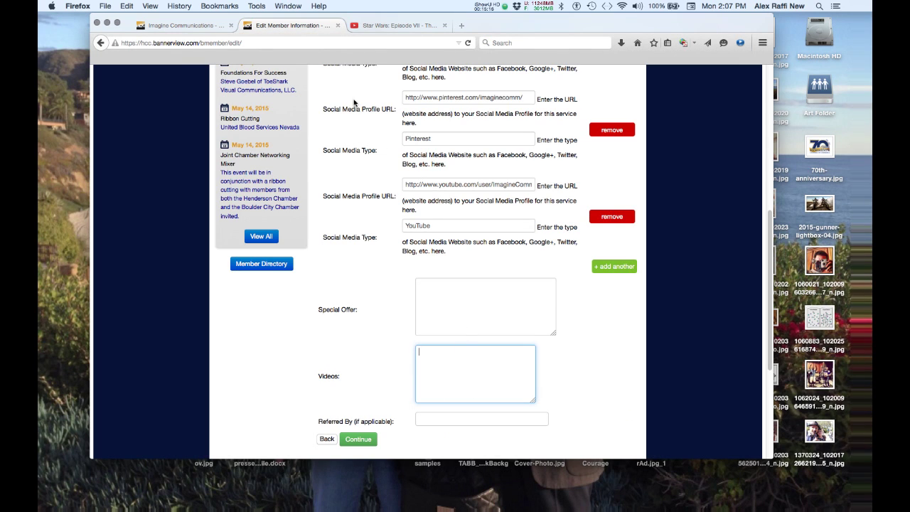
pyautogui.click(373, 26)
pyautogui.doubleClick(311, 40)
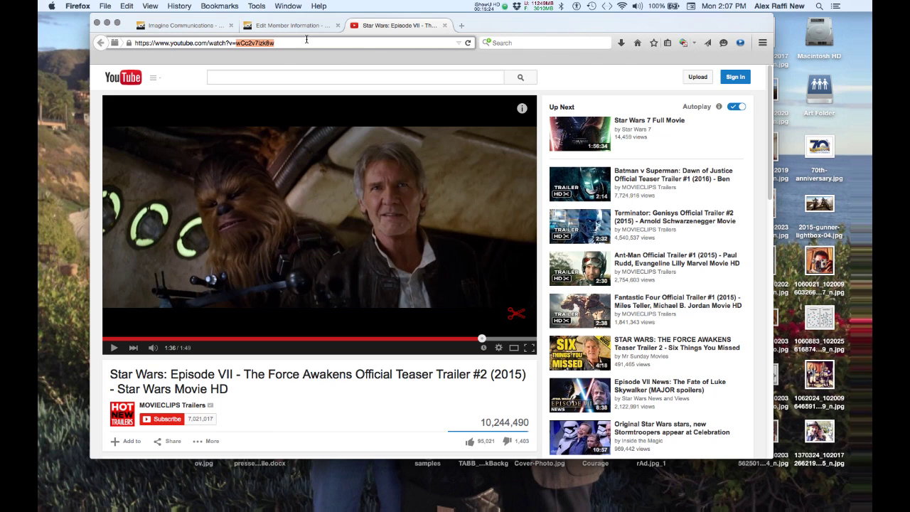
pyautogui.click(307, 41)
# - Open the sharing options of the Star Wars trailer below the video
pyautogui.scroll(-5, 281, 225)
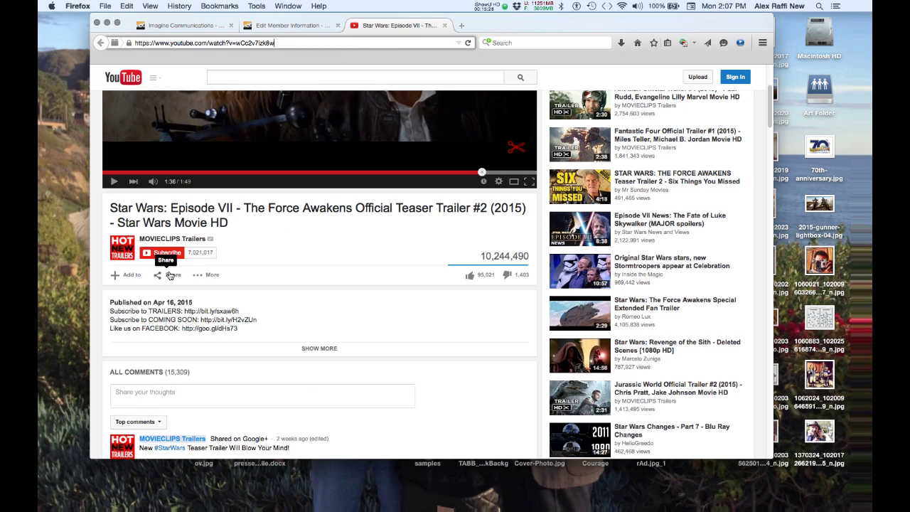
pyautogui.click(170, 276)
pyautogui.scroll(5, 168, 270)
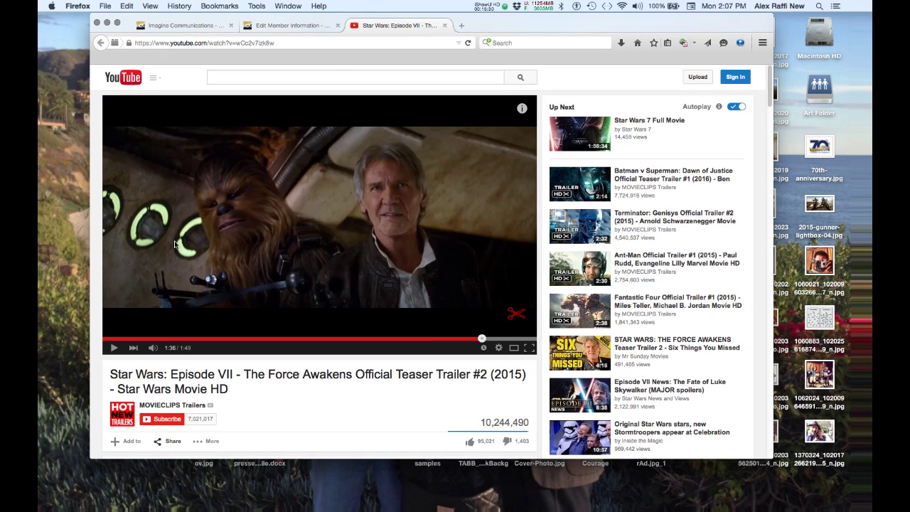
pyautogui.scroll(-6, 206, 200)
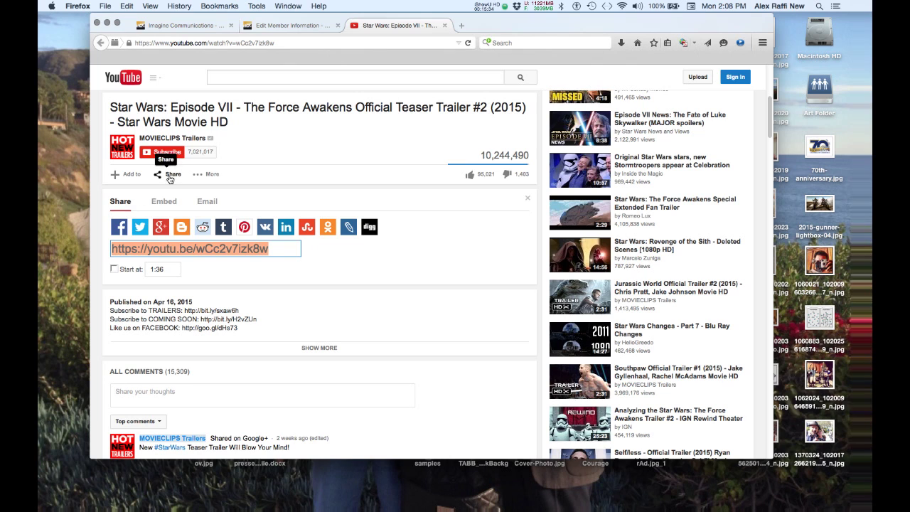
pyautogui.click(170, 177)
pyautogui.click(170, 177)
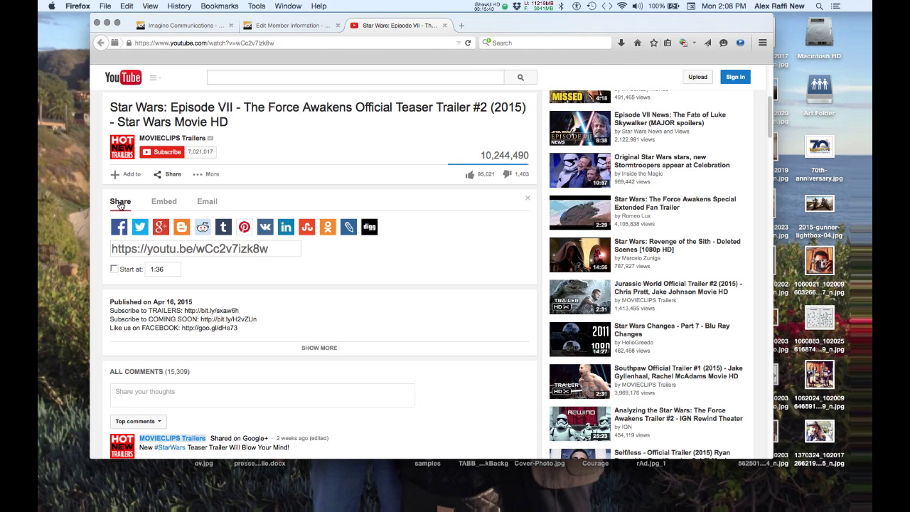
# - Copy the trailer's iframe embed code and return to the Videos field of the member edit form
pyautogui.click(163, 207)
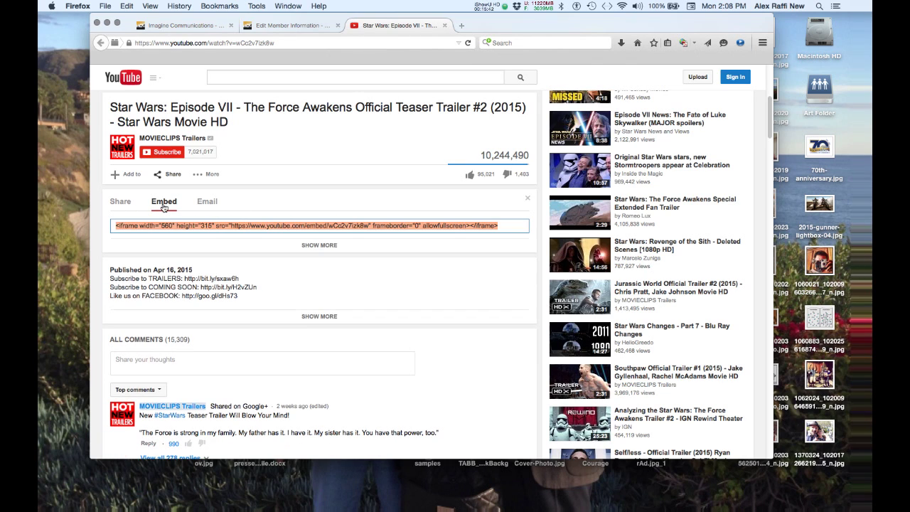
pyautogui.click(171, 226)
pyautogui.click(284, 25)
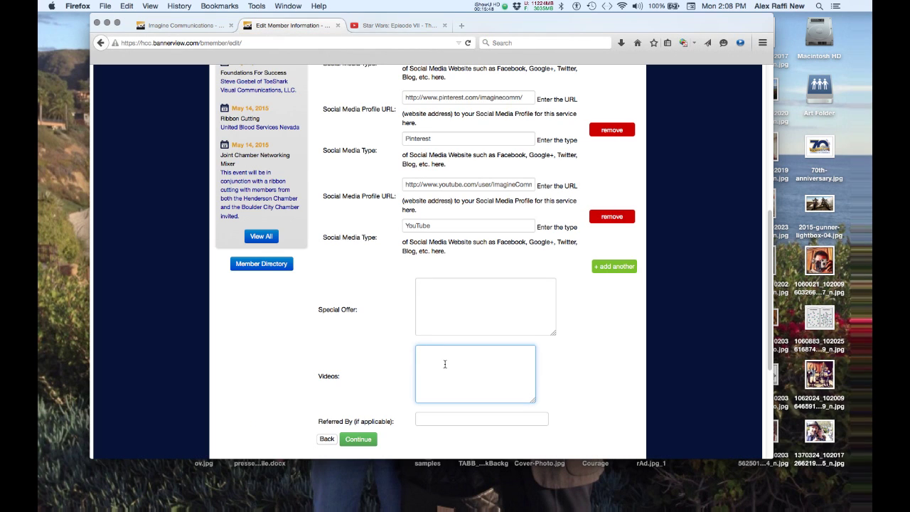
# - Paste the 560 by 315 YouTube iframe code for embed/wCc2v7izk8w into the Videos field and continue to the verification page
pyautogui.write('<iframe width="560" height="315" src="https://www.youtube.com/embed/wCc2v7lzk8w" frameborder="0" allowfullscreen></iframe>')
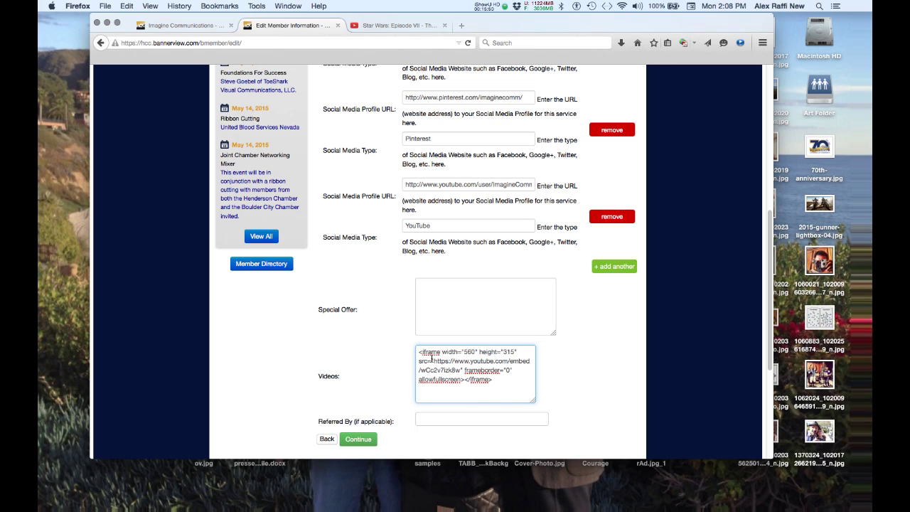
pyautogui.scroll(-1, 436, 360)
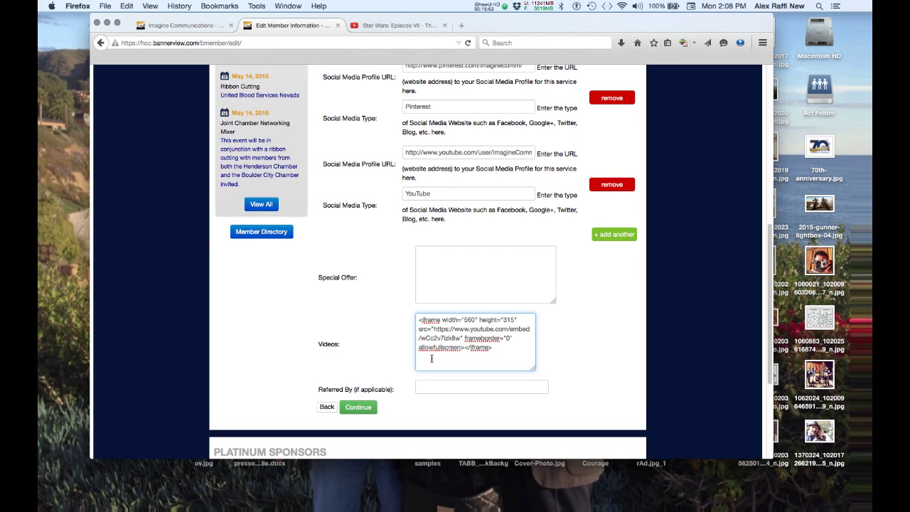
pyautogui.click(355, 411)
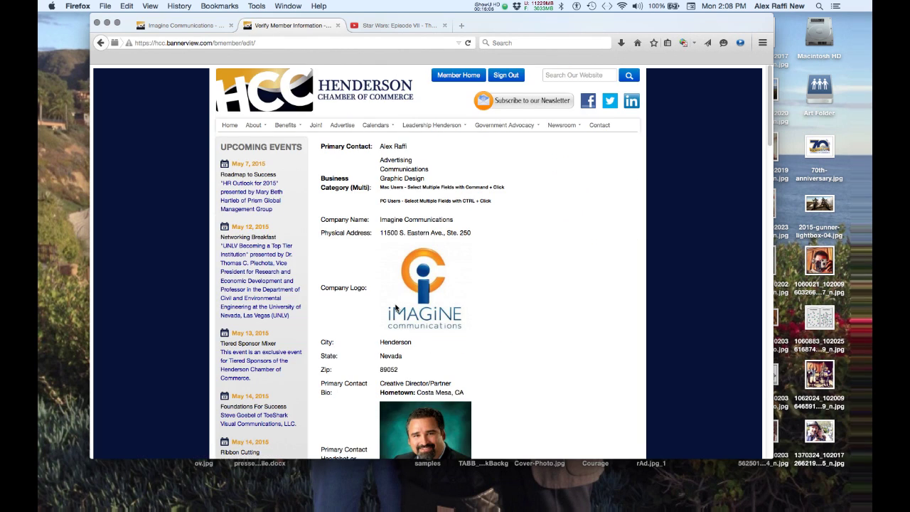
# - Review the member information on the verification page, from the primary contact and logo down to the social media profiles and embedded video
pyautogui.scroll(-1, 436, 211)
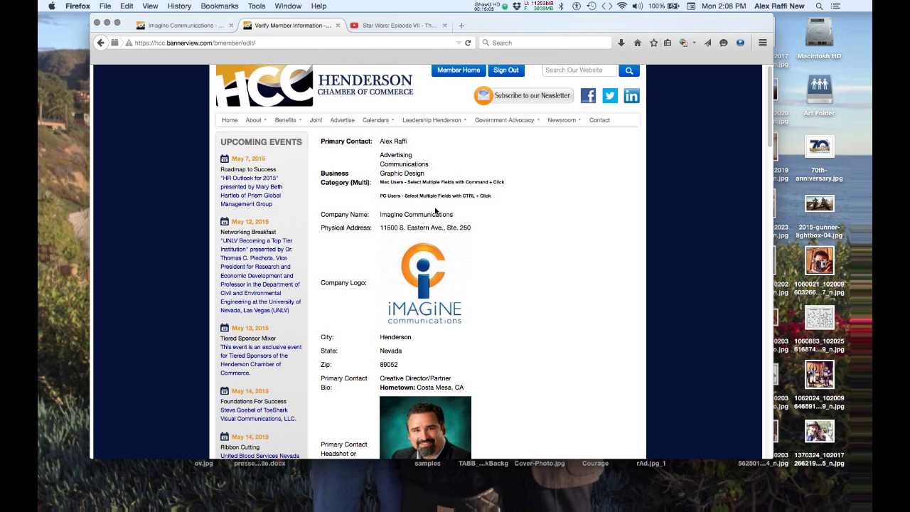
pyautogui.scroll(-3, 392, 155)
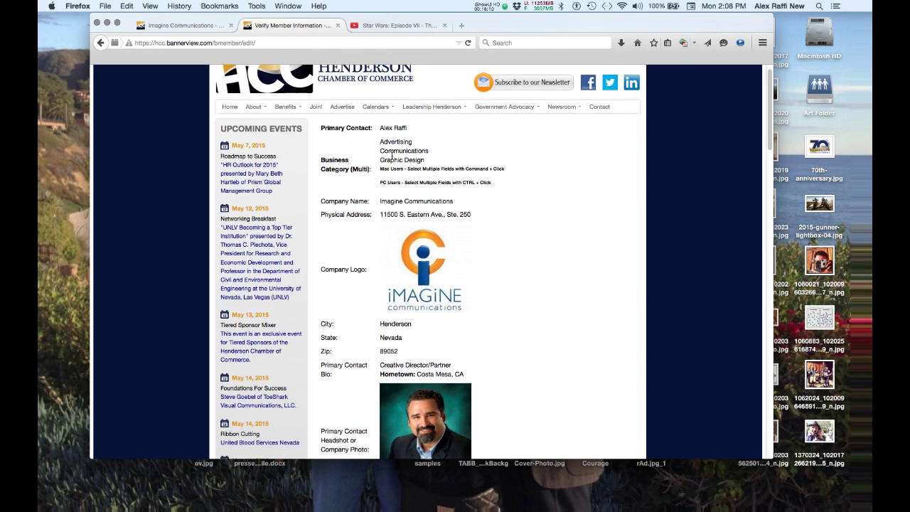
pyautogui.scroll(-8, 391, 158)
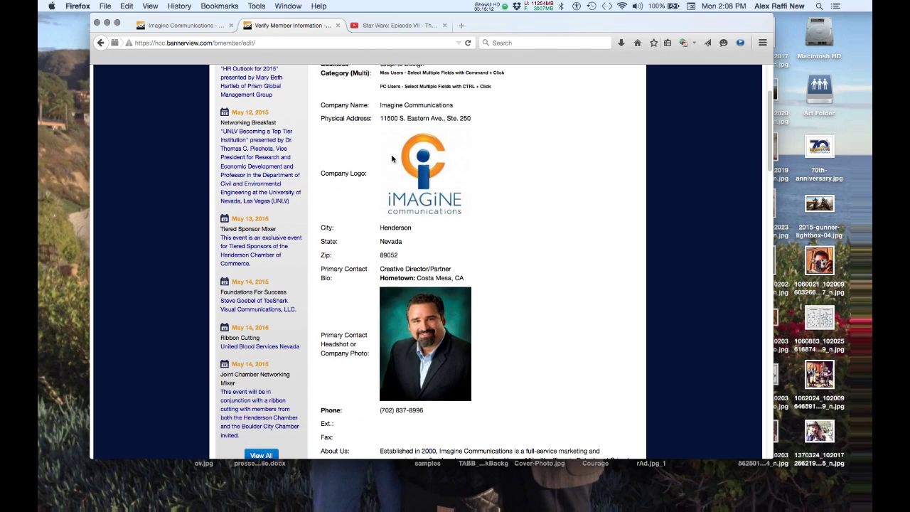
pyautogui.scroll(-3, 392, 157)
pyautogui.scroll(-5, 392, 158)
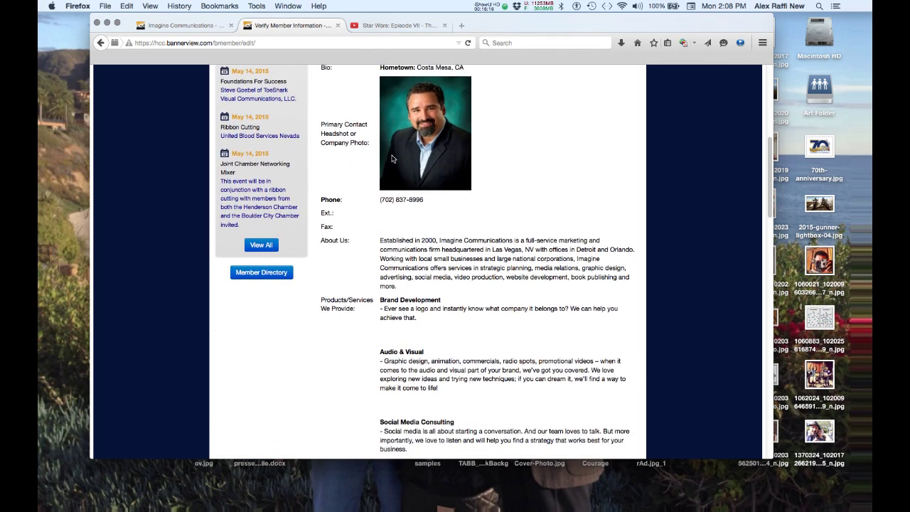
pyautogui.scroll(-15, 392, 158)
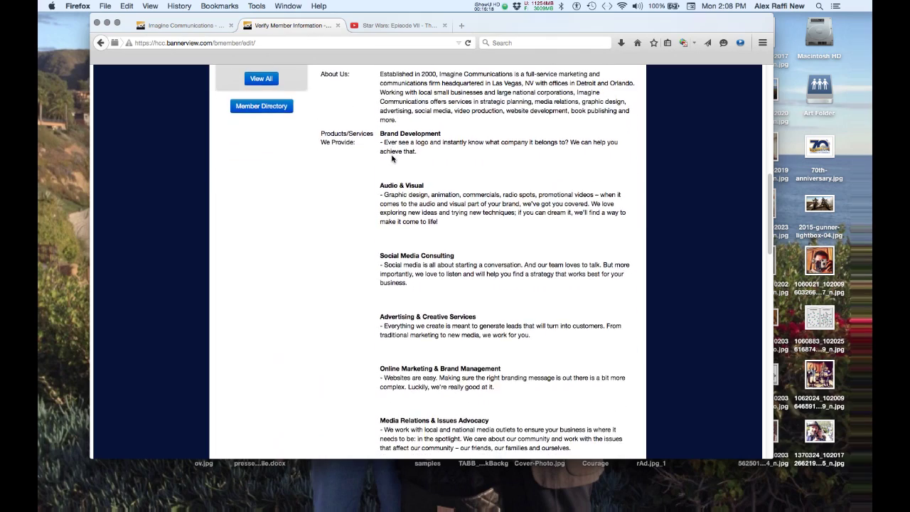
pyautogui.scroll(-8, 392, 156)
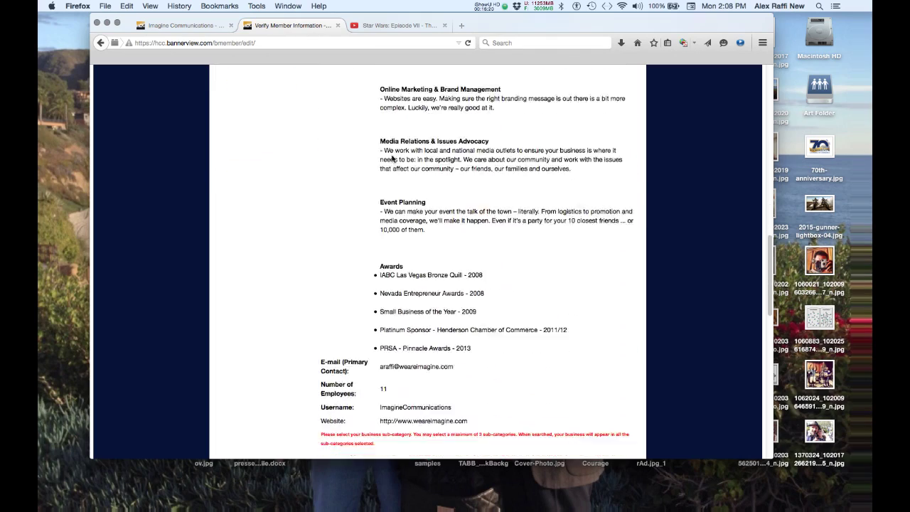
pyautogui.scroll(-8, 392, 158)
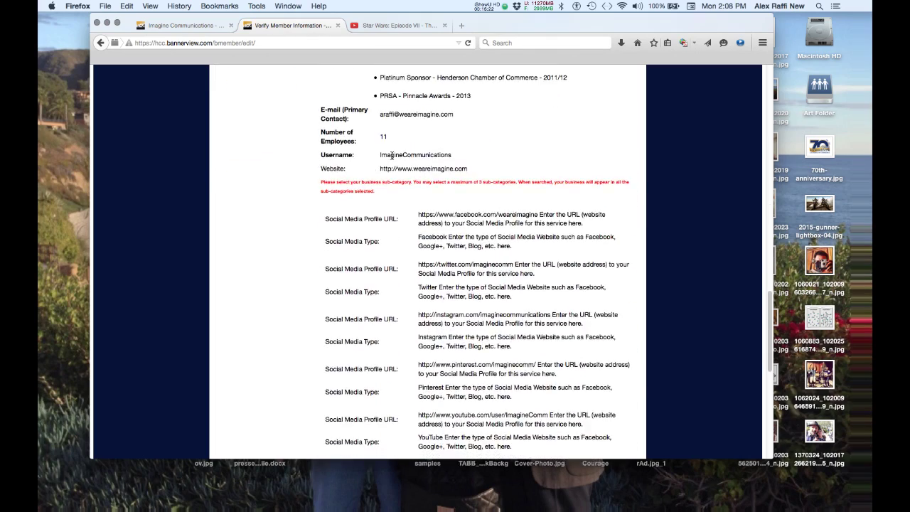
pyautogui.scroll(-3, 391, 158)
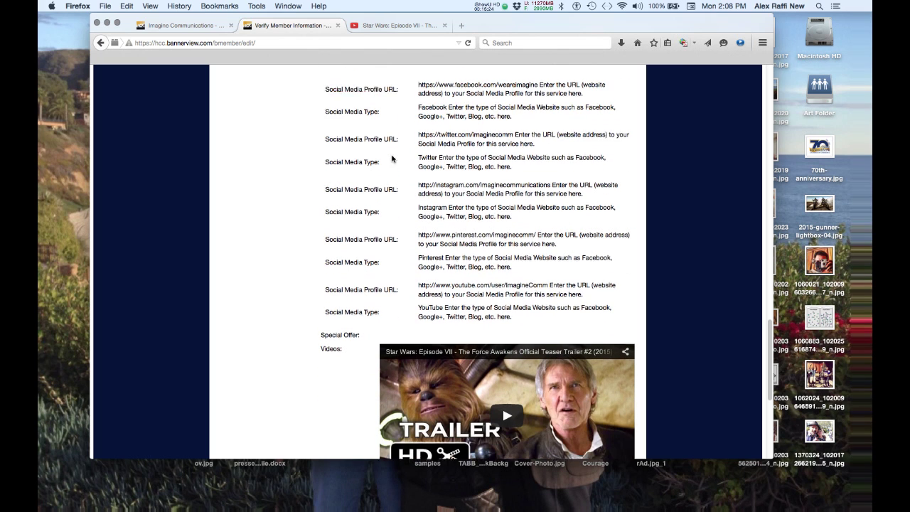
pyautogui.scroll(-7, 470, 214)
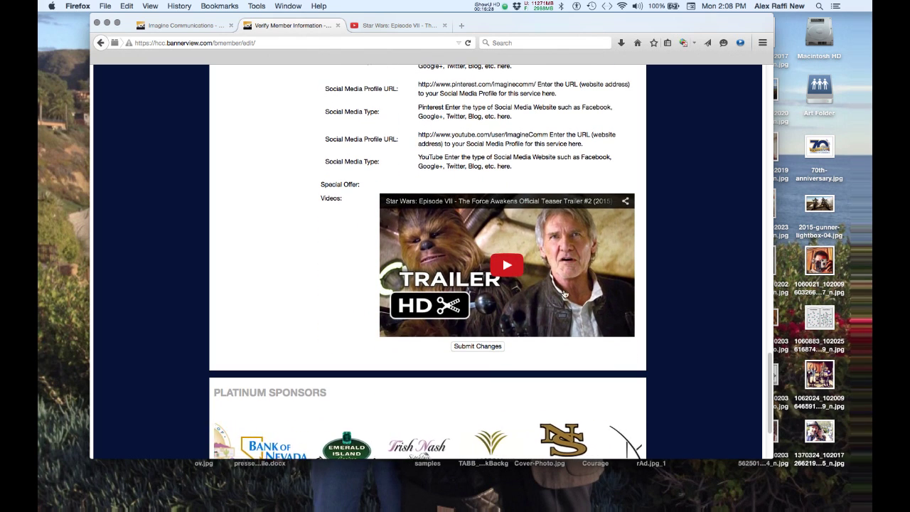
pyautogui.scroll(15, 527, 288)
pyautogui.scroll(8, 526, 288)
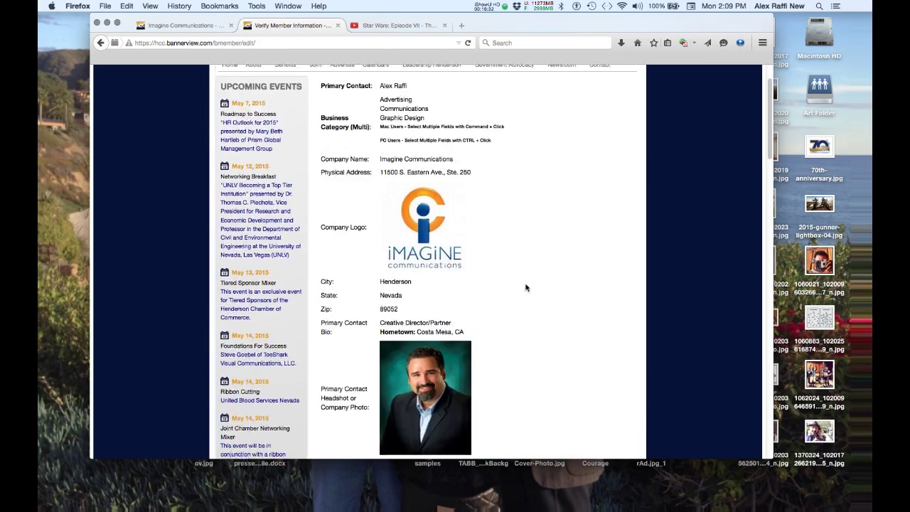
pyautogui.scroll(-15, 526, 288)
pyautogui.scroll(-10, 526, 288)
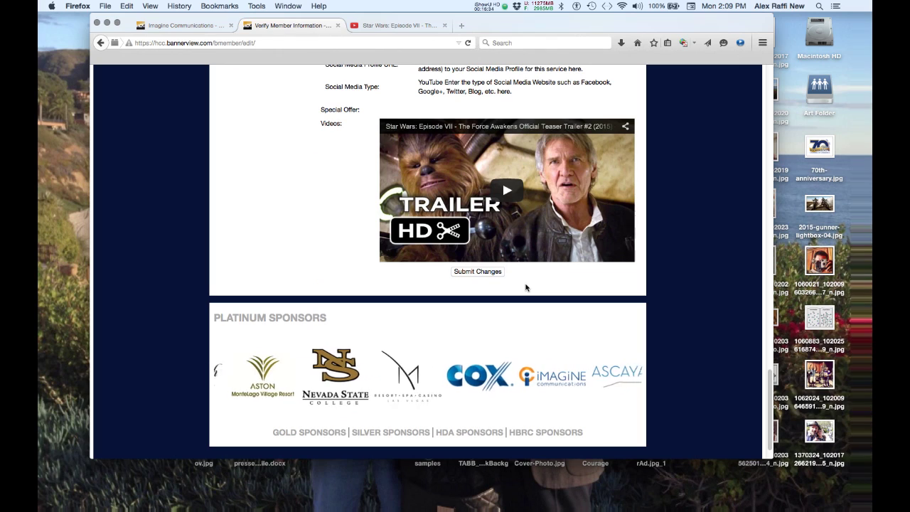
# - Switch to the public Imagine Communications listing, check it for the video, and reload the page
pyautogui.click(200, 28)
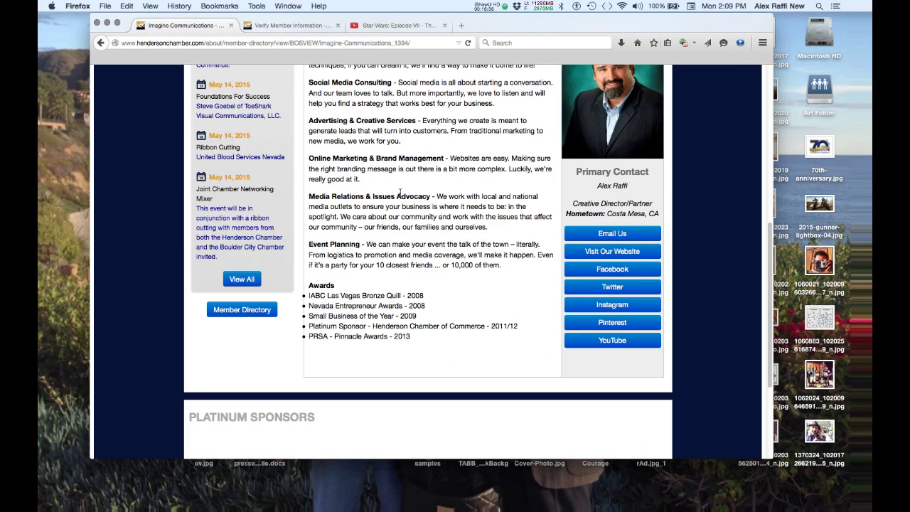
pyautogui.scroll(5, 394, 173)
pyautogui.scroll(-9, 398, 167)
pyautogui.scroll(3, 405, 153)
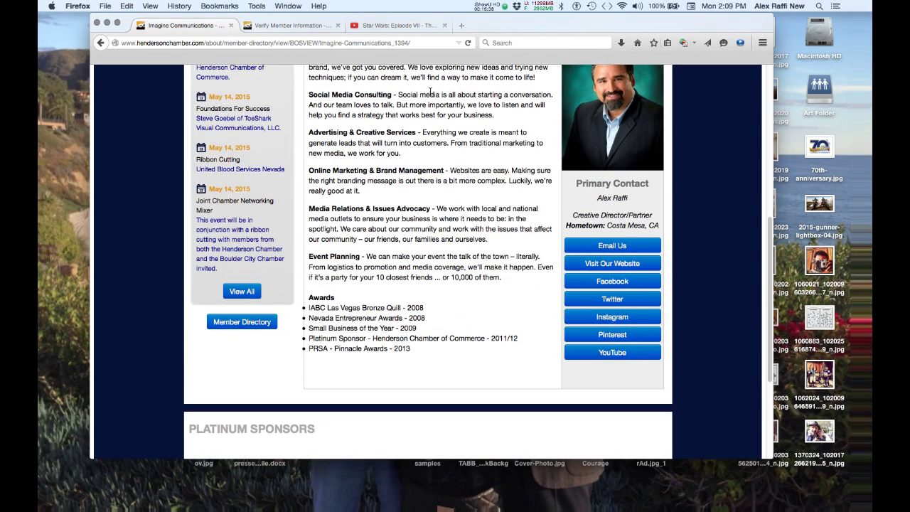
pyautogui.click(468, 44)
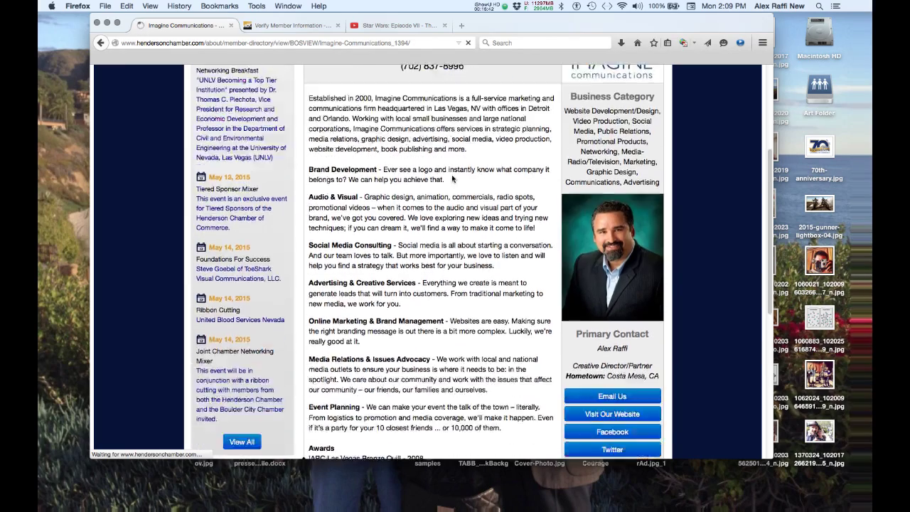
# - Return to the member information verification page and submit the listing changes
pyautogui.click(277, 25)
pyautogui.scroll(10, 502, 192)
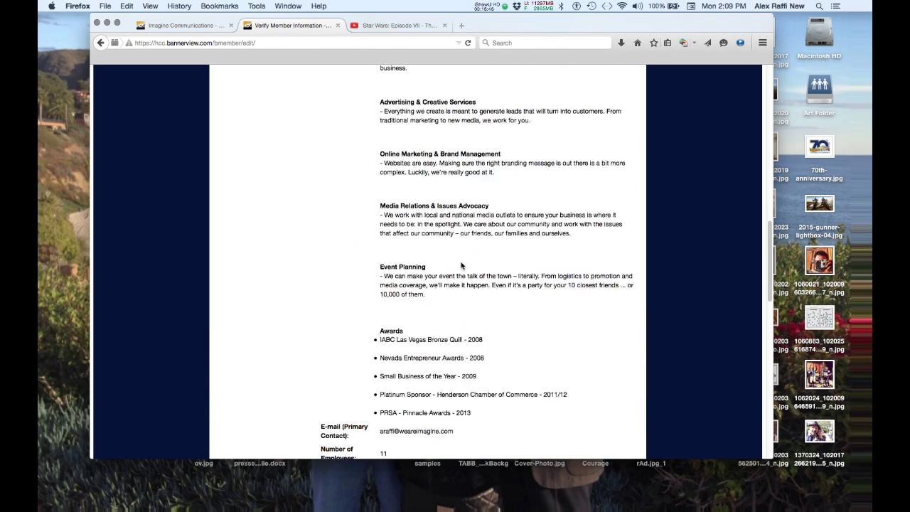
pyautogui.scroll(-10, 461, 265)
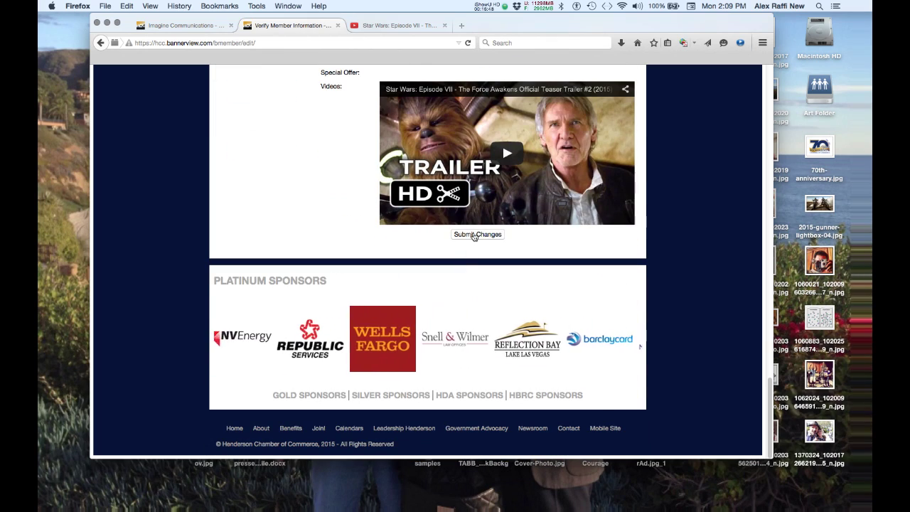
pyautogui.click(475, 235)
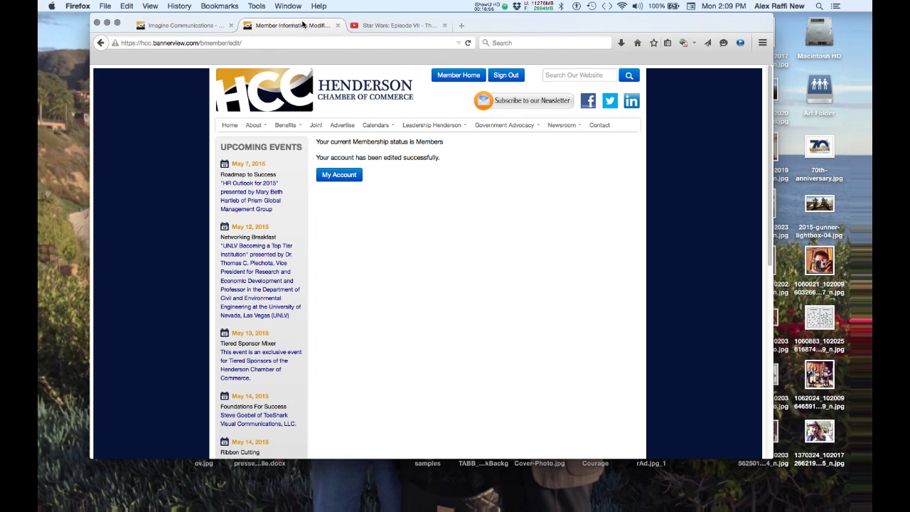
# - Reload the public Imagine Communications listing and check for the embedded Star Wars trailer below the awards
pyautogui.click(200, 29)
pyautogui.press('super+equal')
pyautogui.scroll(-2, 378, 205)
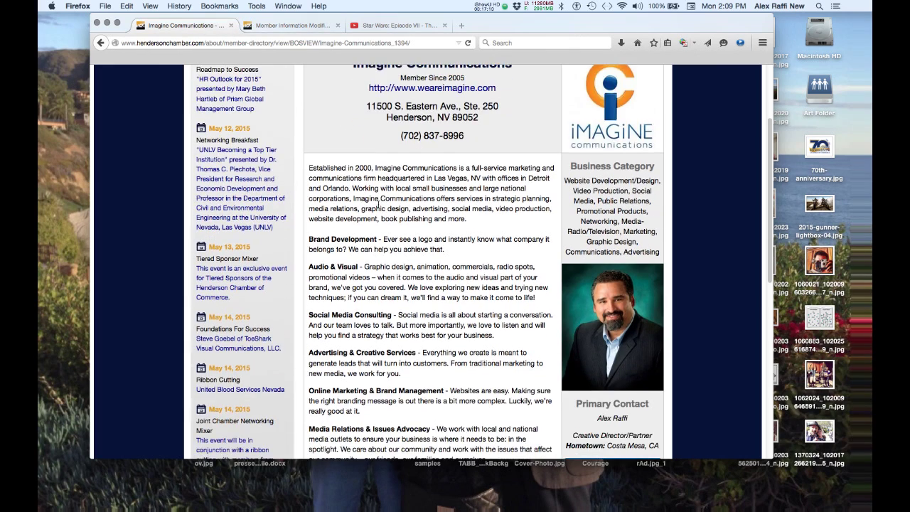
pyautogui.scroll(-5, 378, 205)
pyautogui.scroll(4, 378, 207)
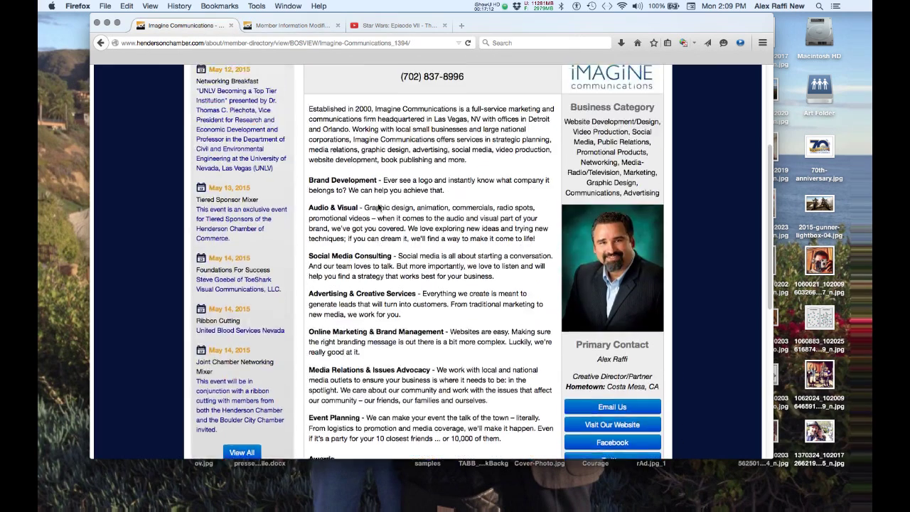
pyautogui.scroll(3, 379, 207)
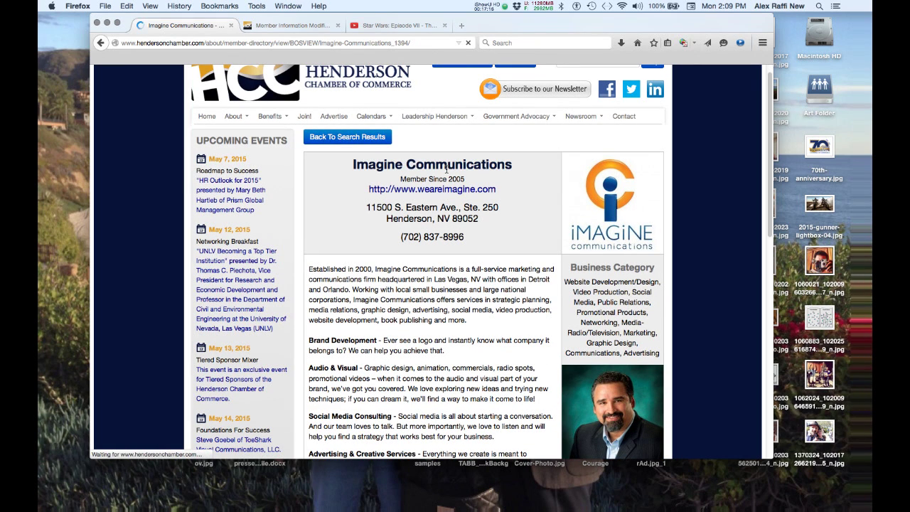
pyautogui.scroll(-5, 447, 169)
pyautogui.scroll(-8, 447, 169)
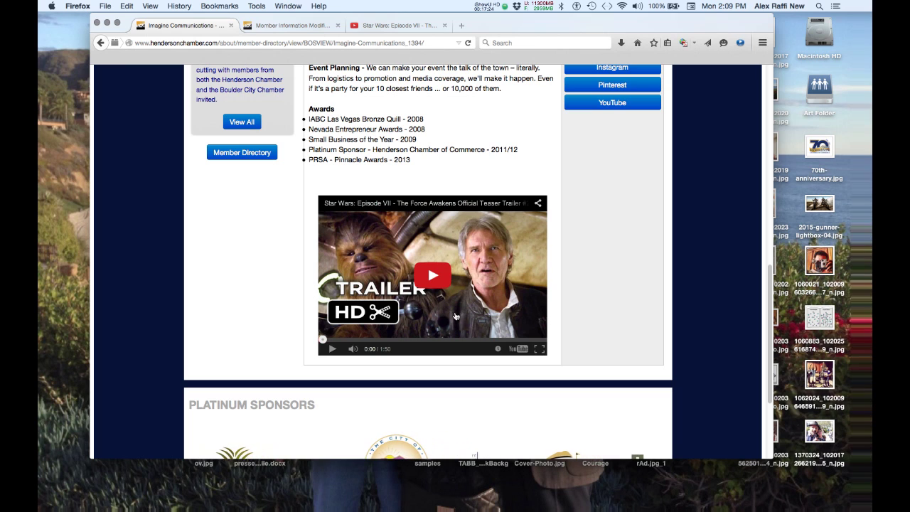
# - Review the updated public listing from the company header and business categories through the social media links to the embedded trailer
pyautogui.scroll(5, 550, 283)
pyautogui.scroll(8, 549, 283)
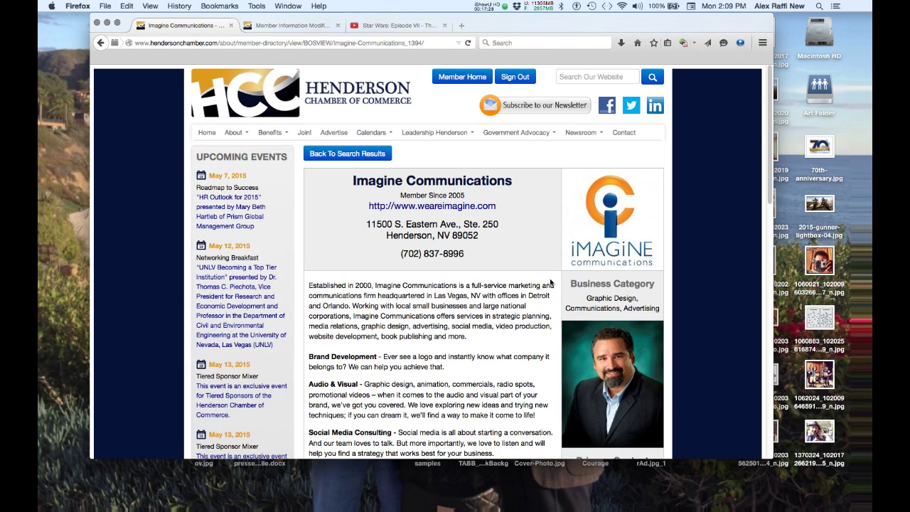
pyautogui.scroll(-13, 549, 282)
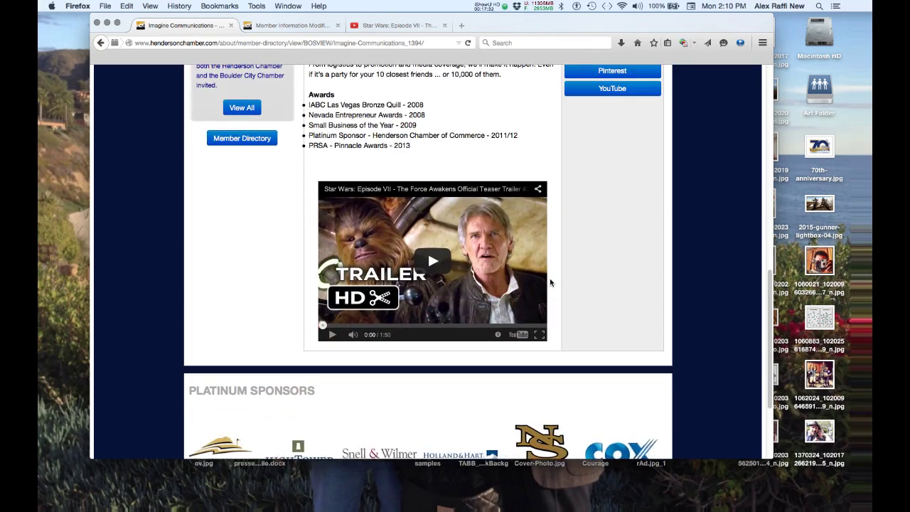
pyautogui.scroll(13, 550, 283)
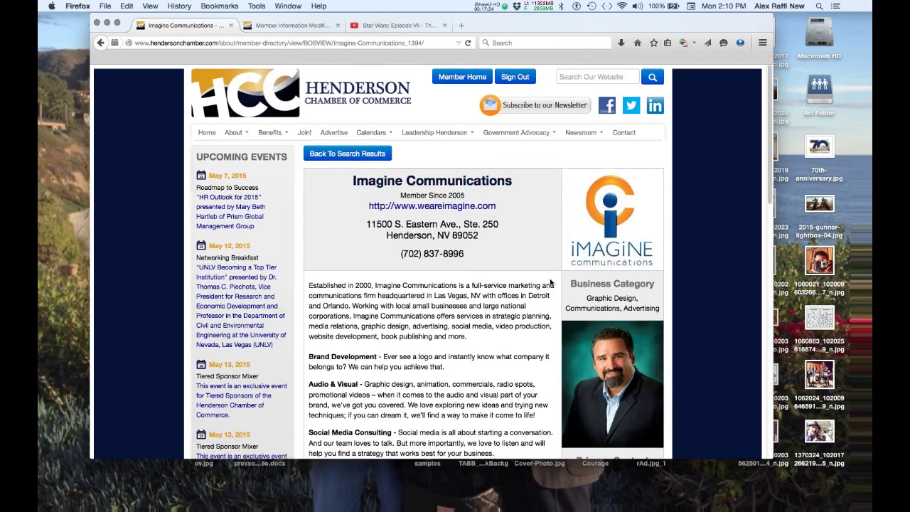
pyautogui.scroll(-4, 550, 283)
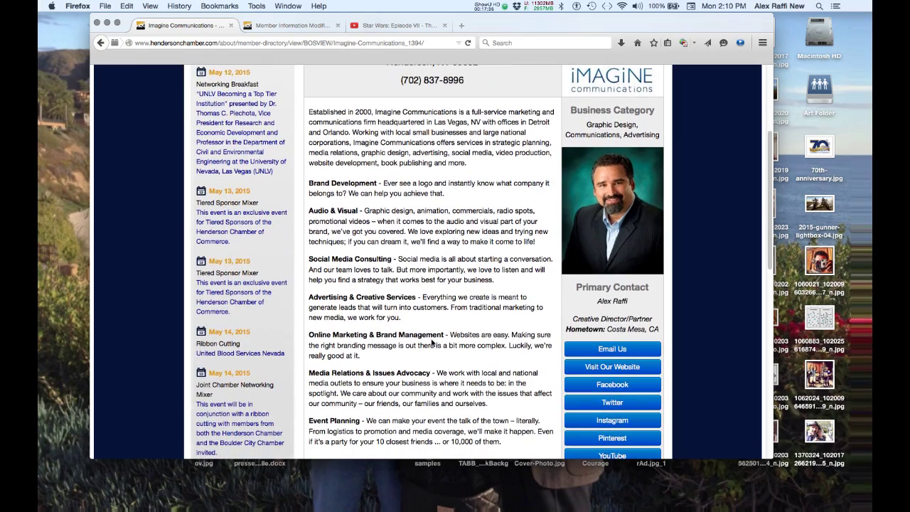
pyautogui.scroll(-2, 364, 233)
pyautogui.scroll(2, 364, 233)
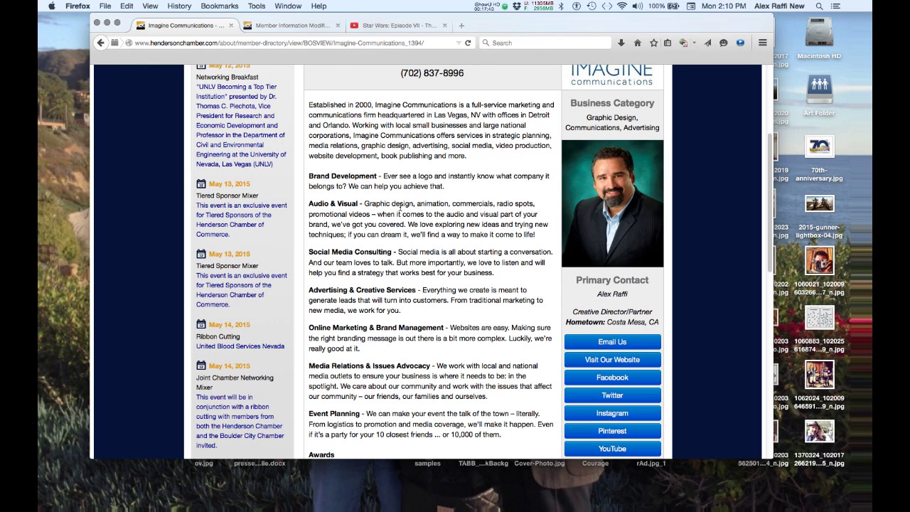
pyautogui.scroll(3, 395, 257)
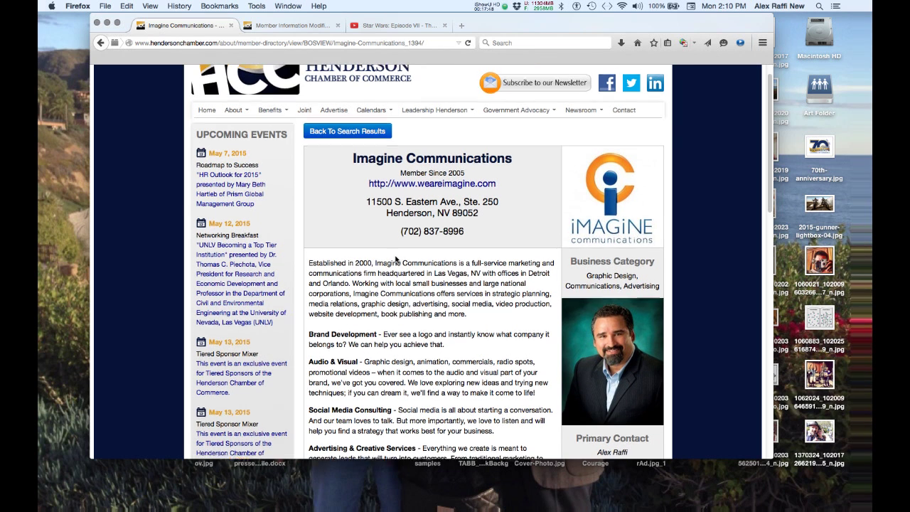
pyautogui.scroll(-3, 396, 260)
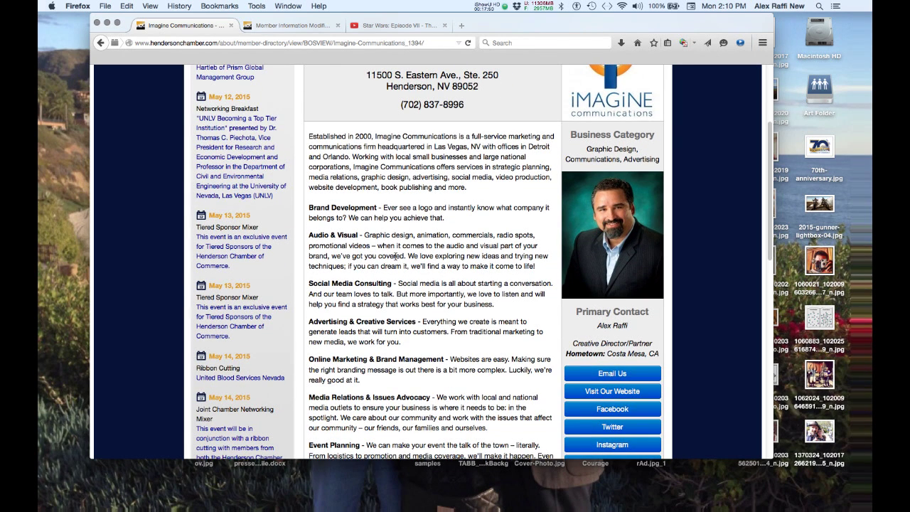
pyautogui.scroll(-5, 395, 256)
pyautogui.scroll(6, 396, 256)
pyautogui.scroll(-6, 396, 258)
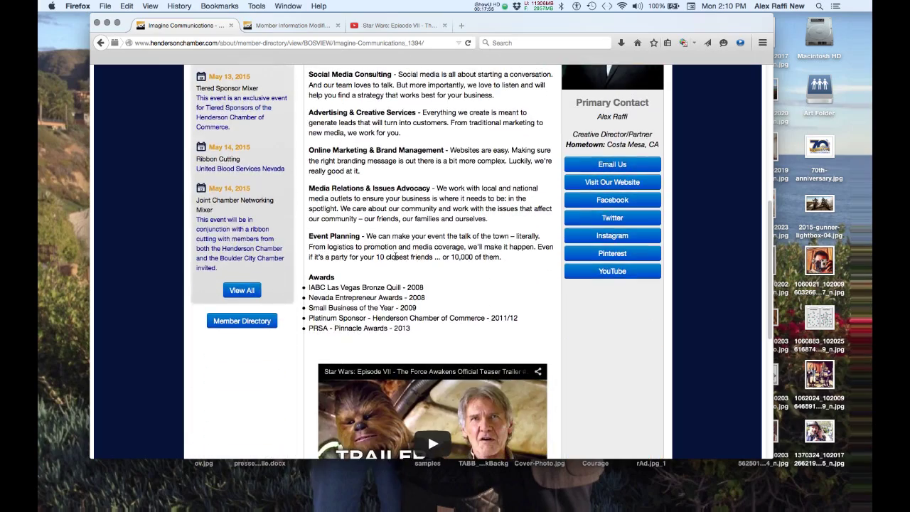
pyautogui.scroll(8, 395, 257)
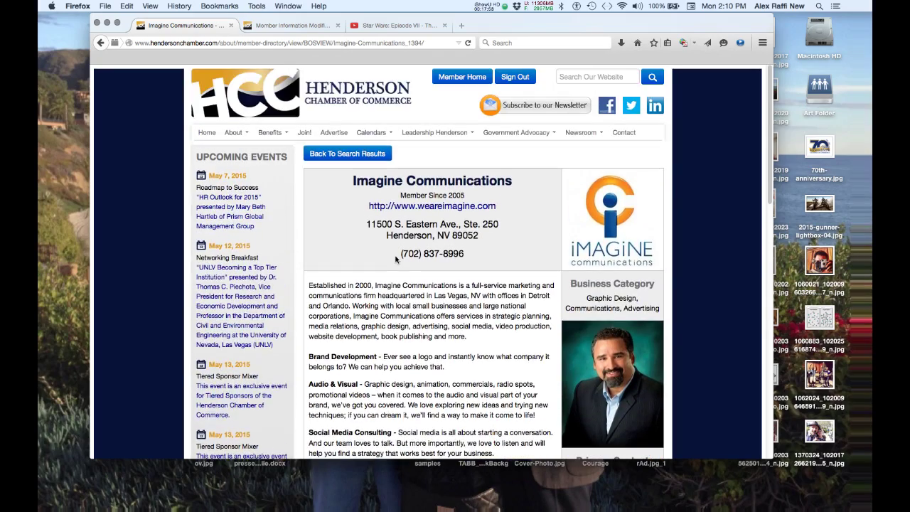
pyautogui.scroll(-4, 396, 259)
pyautogui.scroll(-1, 396, 256)
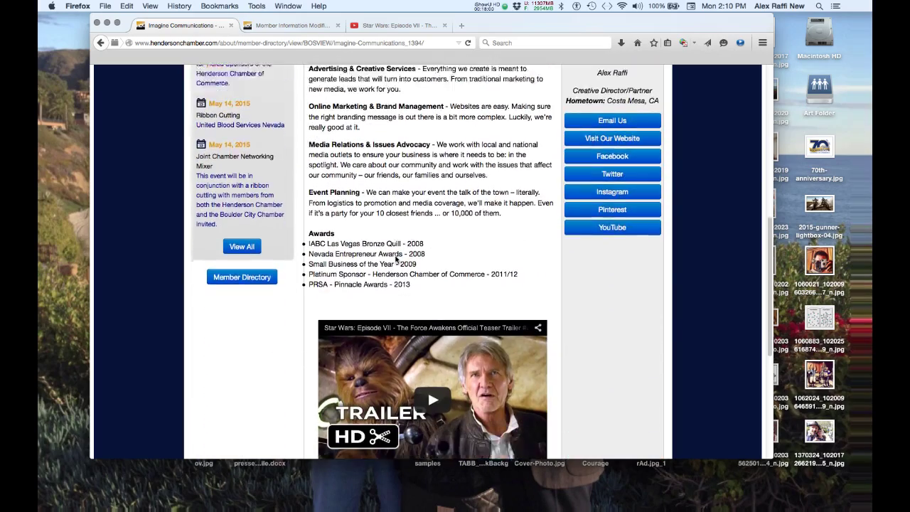
pyautogui.scroll(-4, 397, 260)
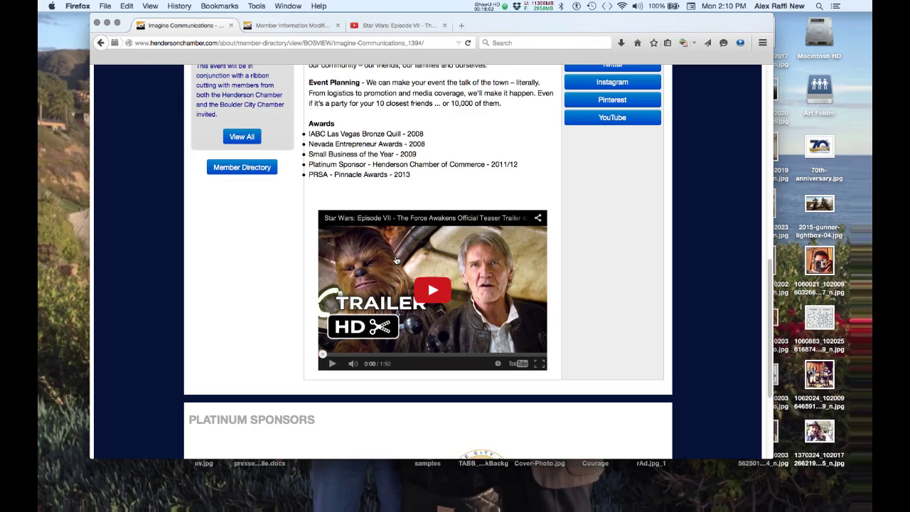
pyautogui.scroll(10, 396, 259)
pyautogui.scroll(7, 397, 260)
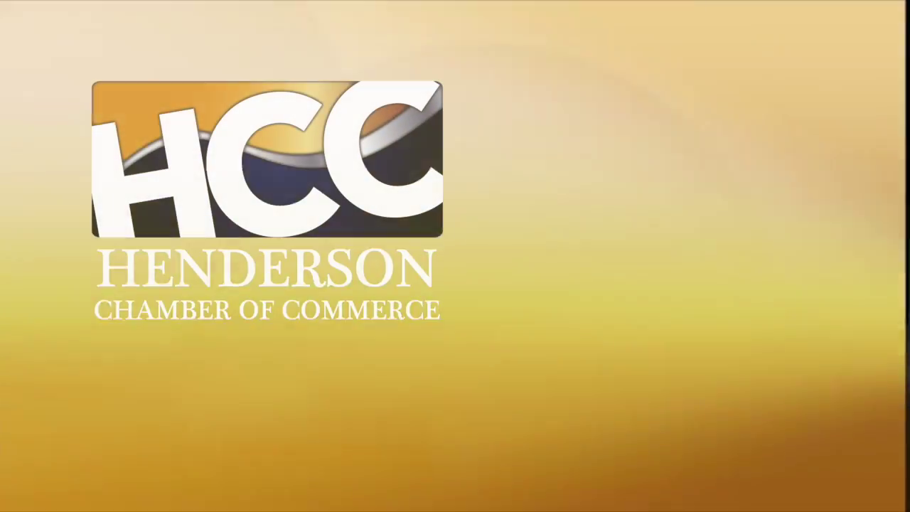